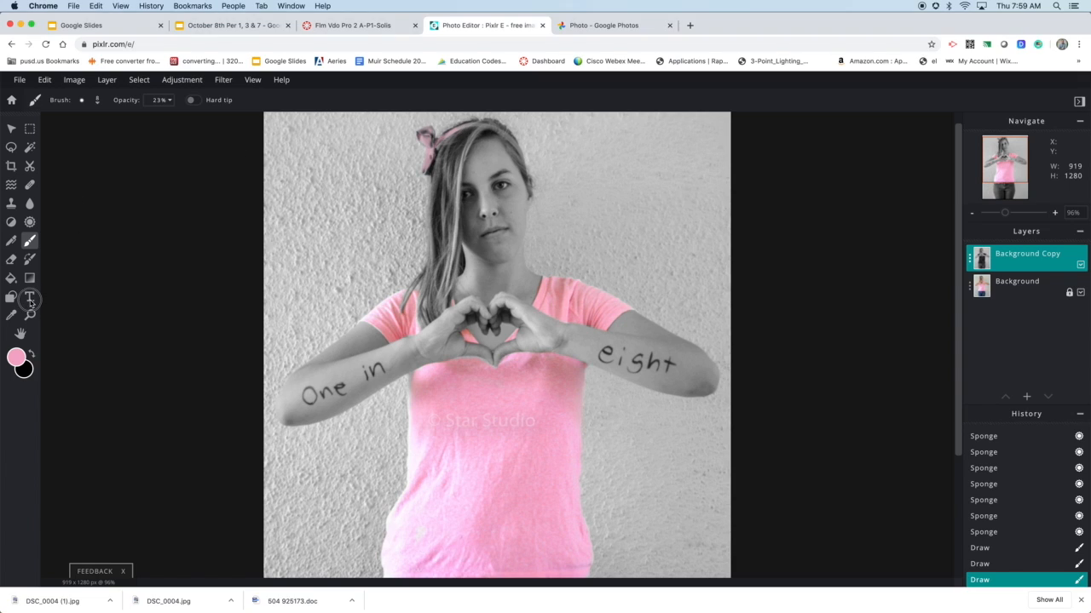
Add a new text layer to the photo with the Text tool
left_click(29, 298)
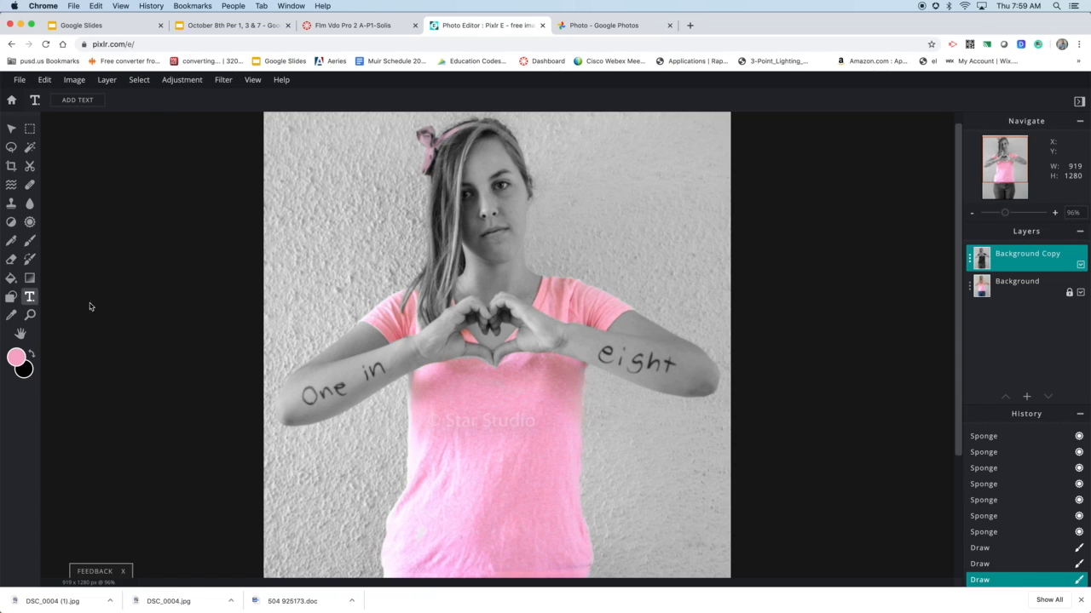
left_click(360, 488)
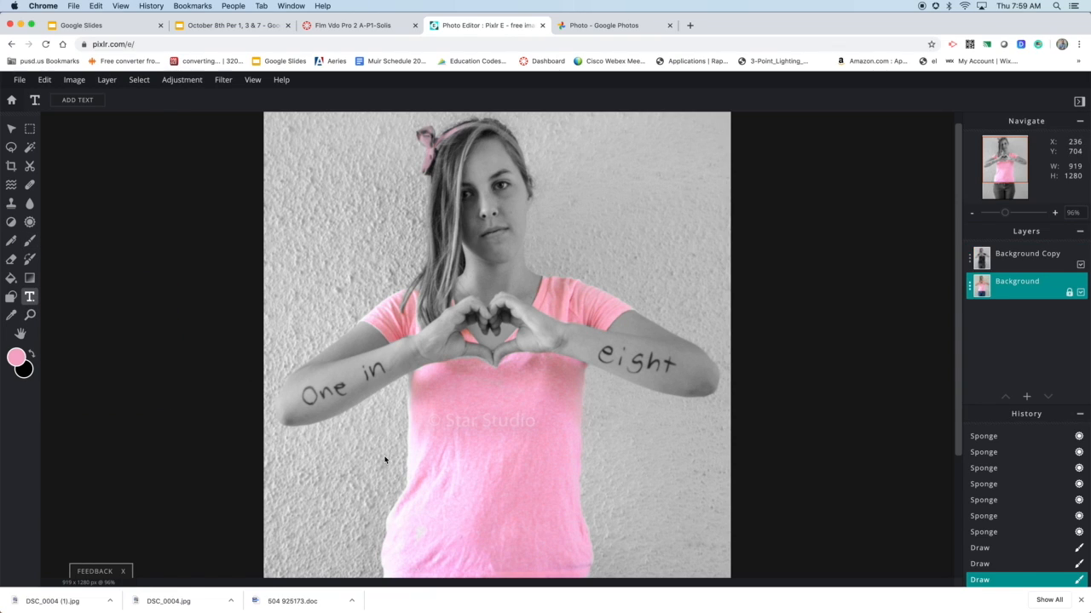
left_click(353, 442)
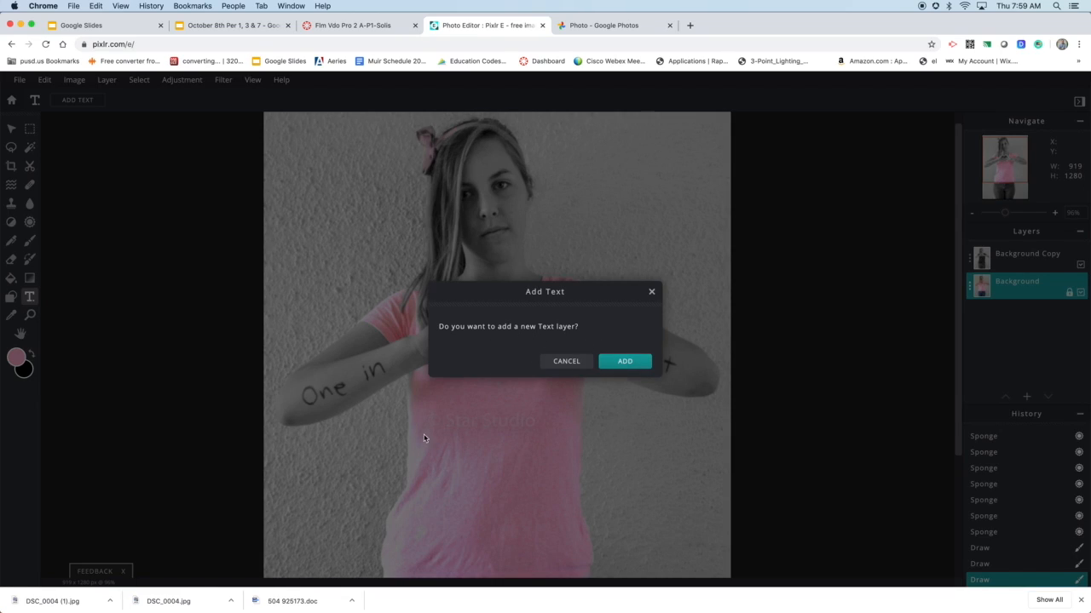
left_click(624, 362)
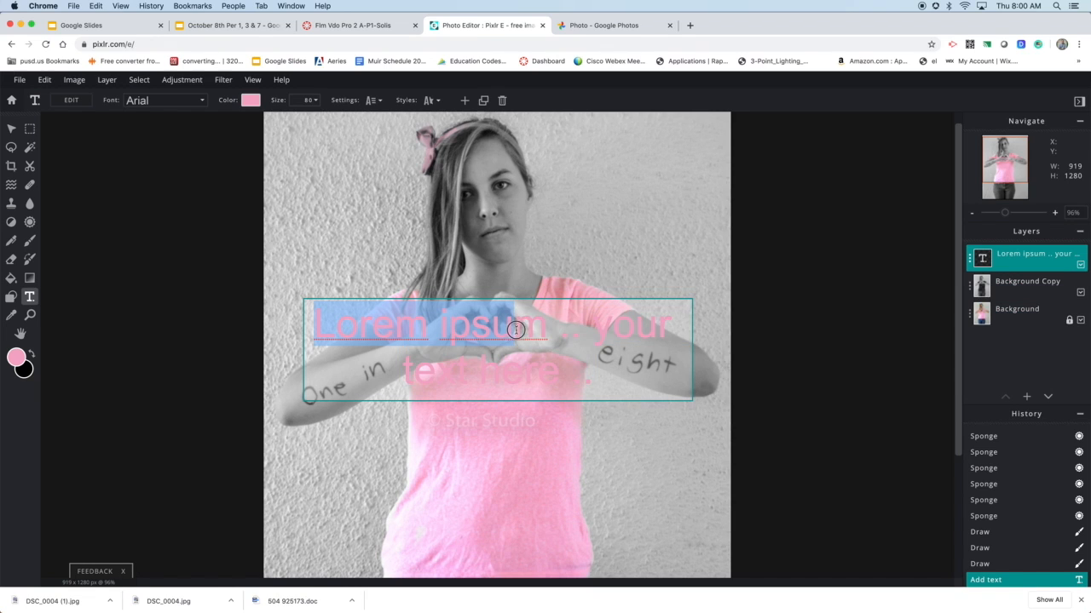
Move the placeholder text block down over the pink shirt, just below the forearms
left_click(756, 304)
left_click_drag(658, 304, 659, 434)
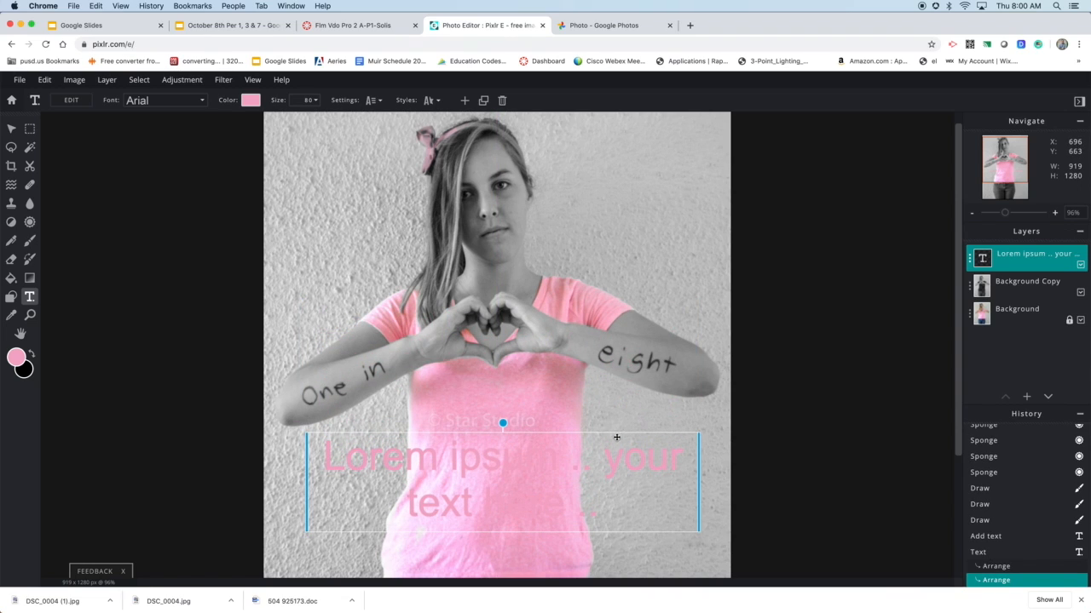
left_click_drag(638, 438, 625, 446)
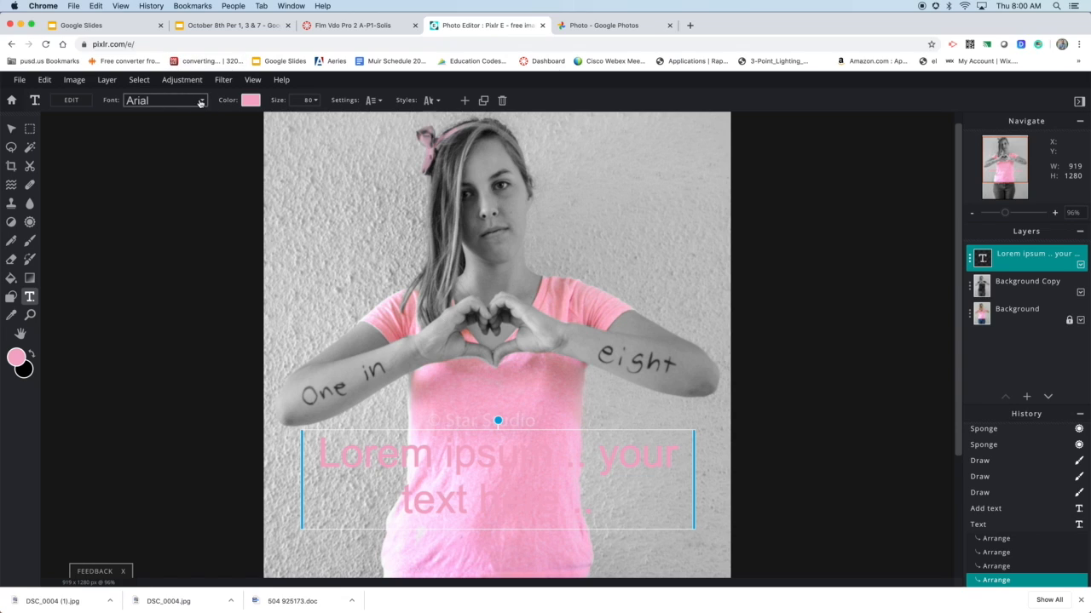
Change the placeholder text's font to Asap
left_click(170, 99)
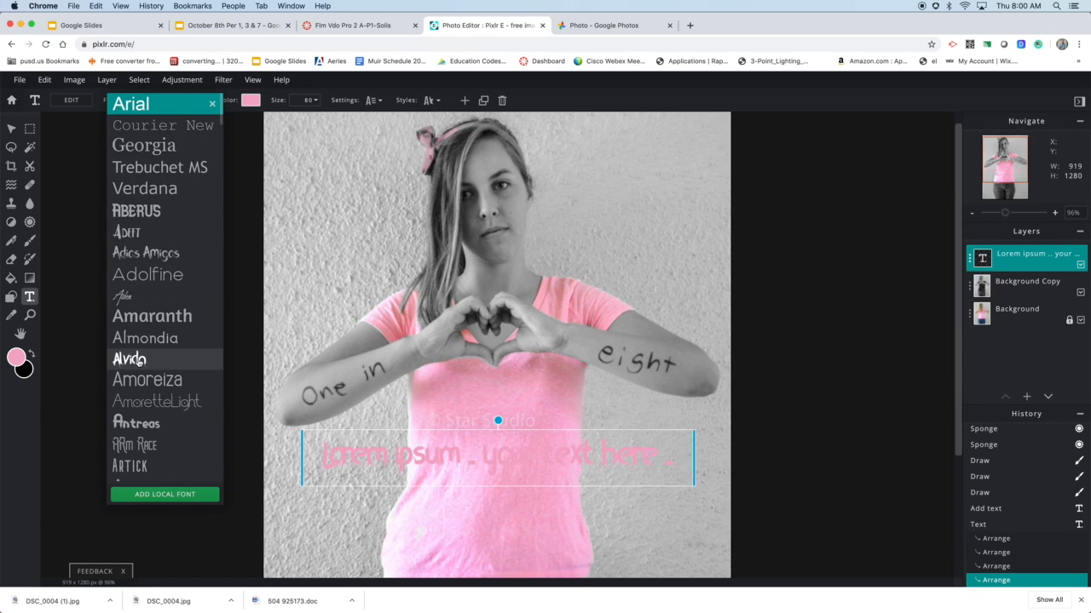
scroll(156, 426, "down", 5)
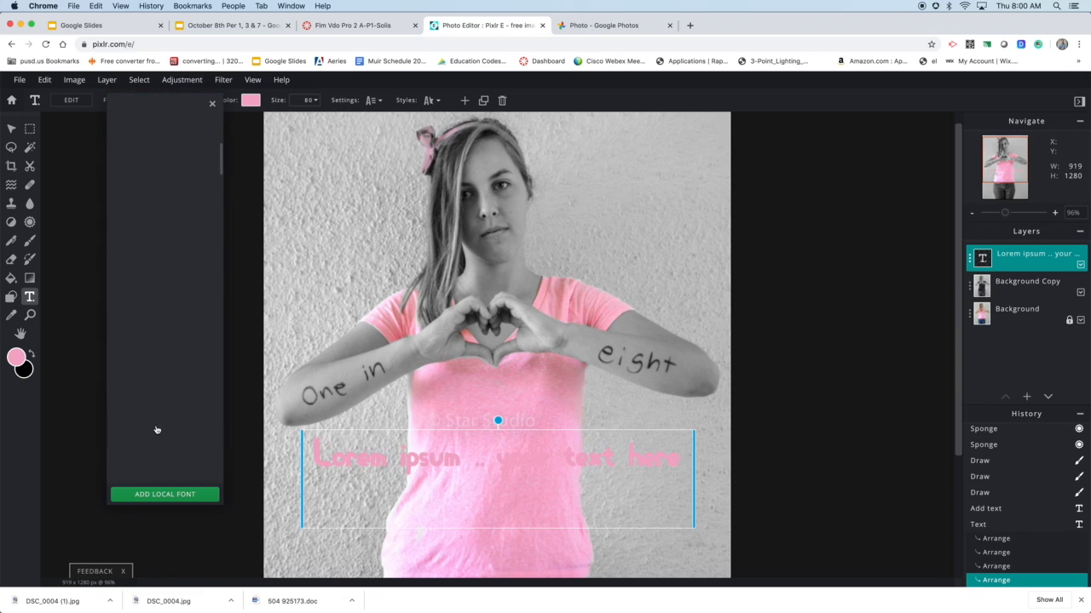
scroll(170, 400, "down", 4)
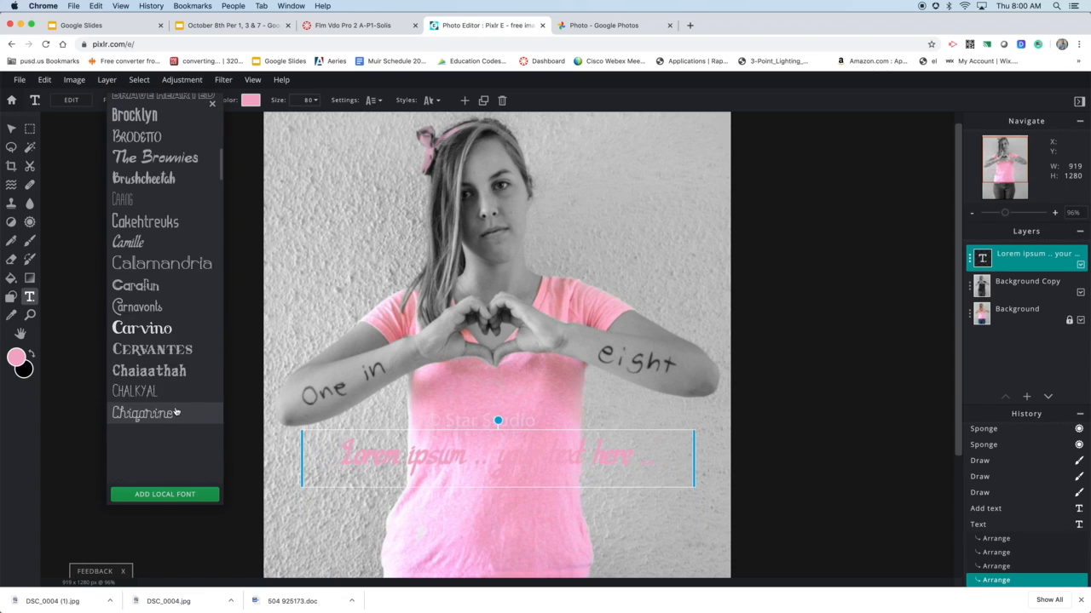
scroll(176, 412, "down", 3)
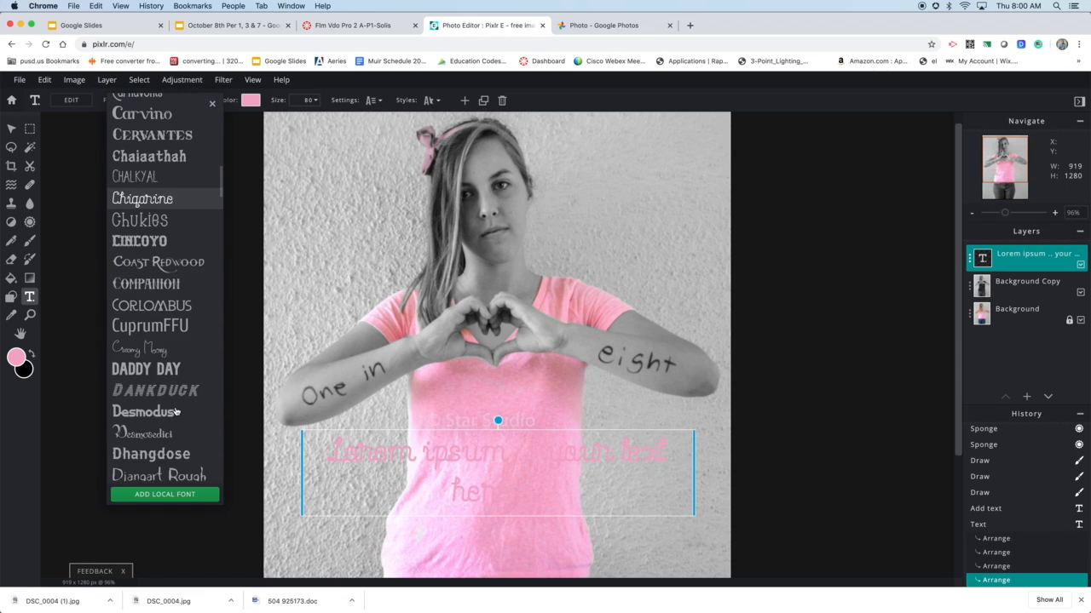
scroll(176, 411, "up", 12)
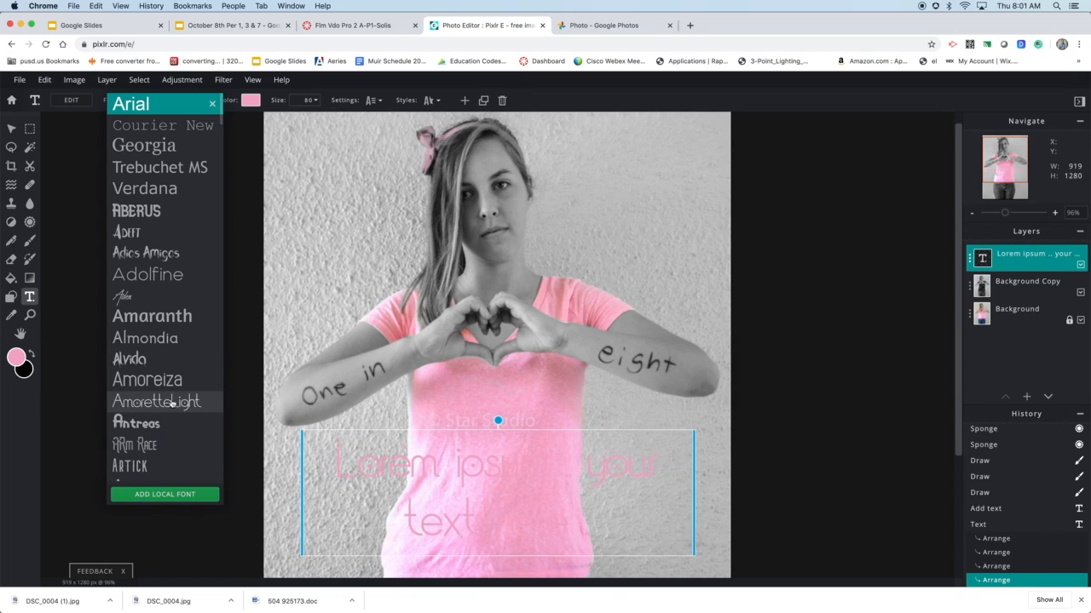
scroll(168, 417, "down", 2)
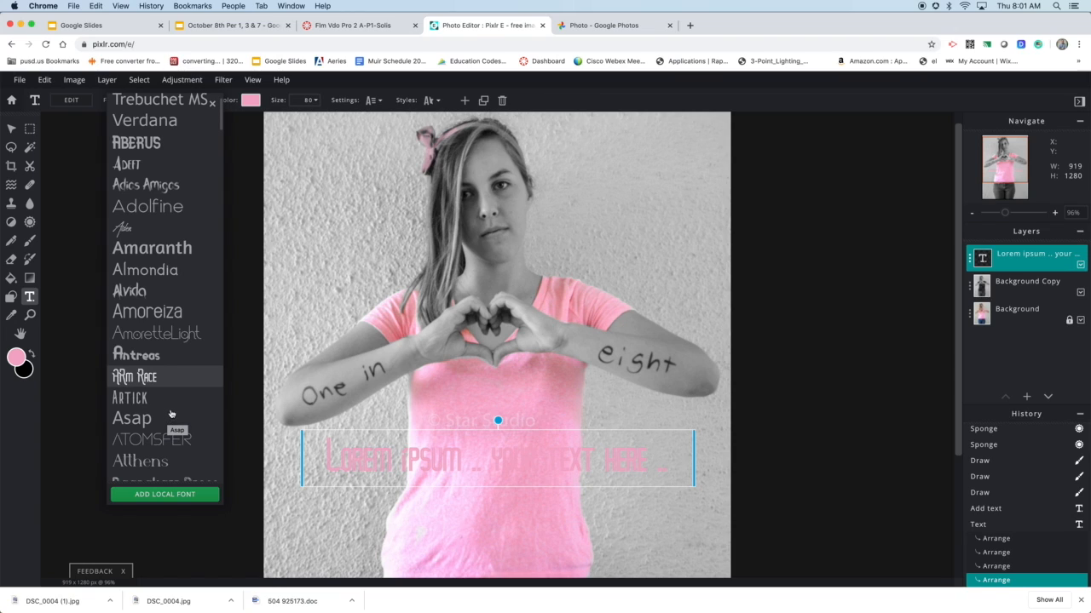
scroll(167, 420, "down", 2)
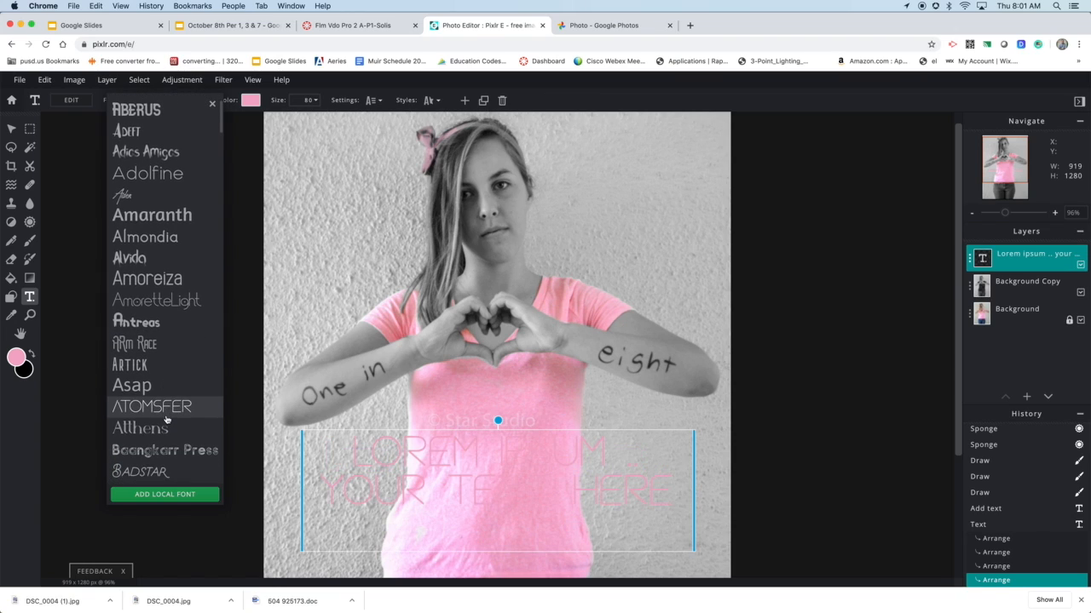
scroll(166, 419, "down", 3)
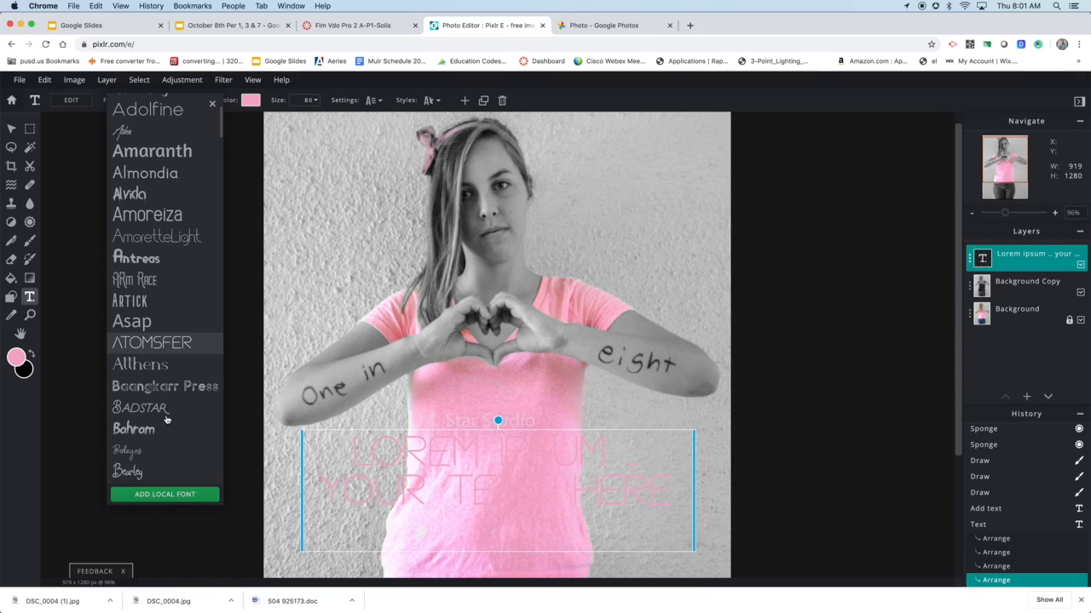
left_click(166, 326)
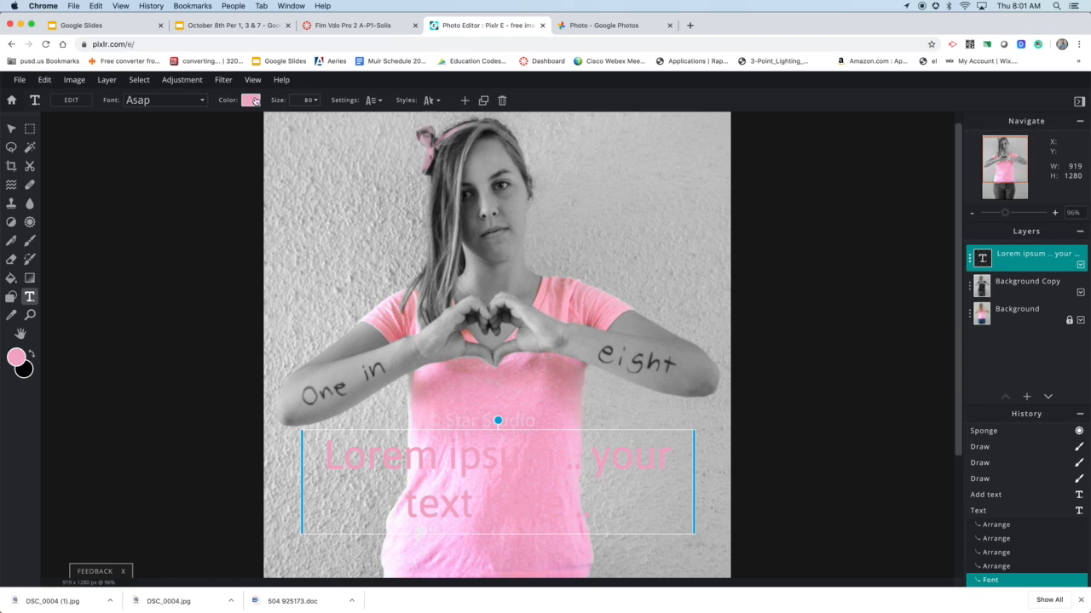
Set the text color to dark grey #484848, sampled from the handwritten "in" on the forearm
left_click(251, 101)
left_click_drag(542, 242, 688, 159)
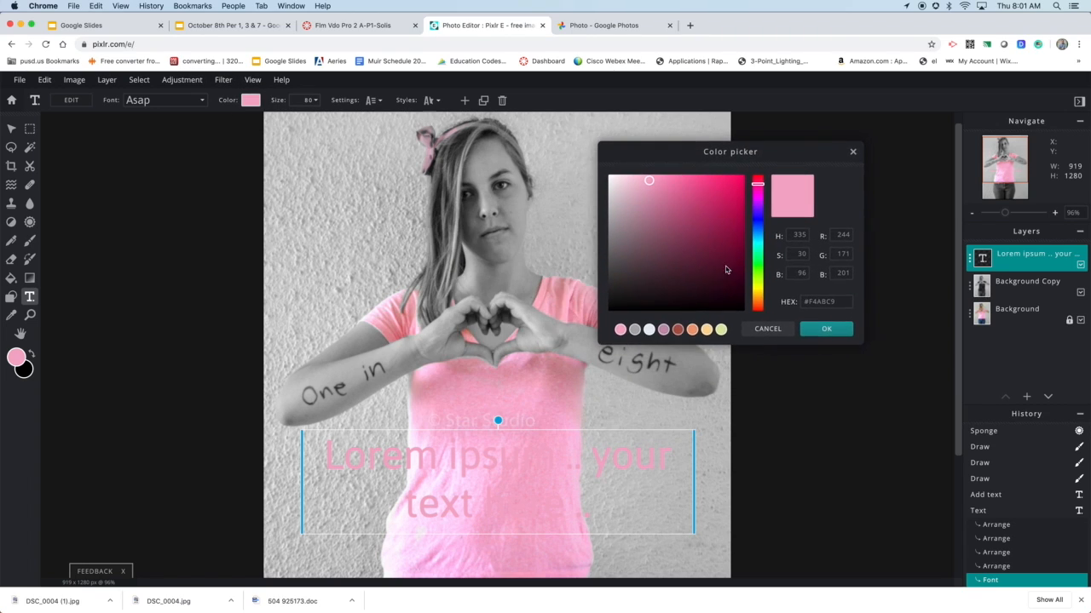
left_click(614, 308)
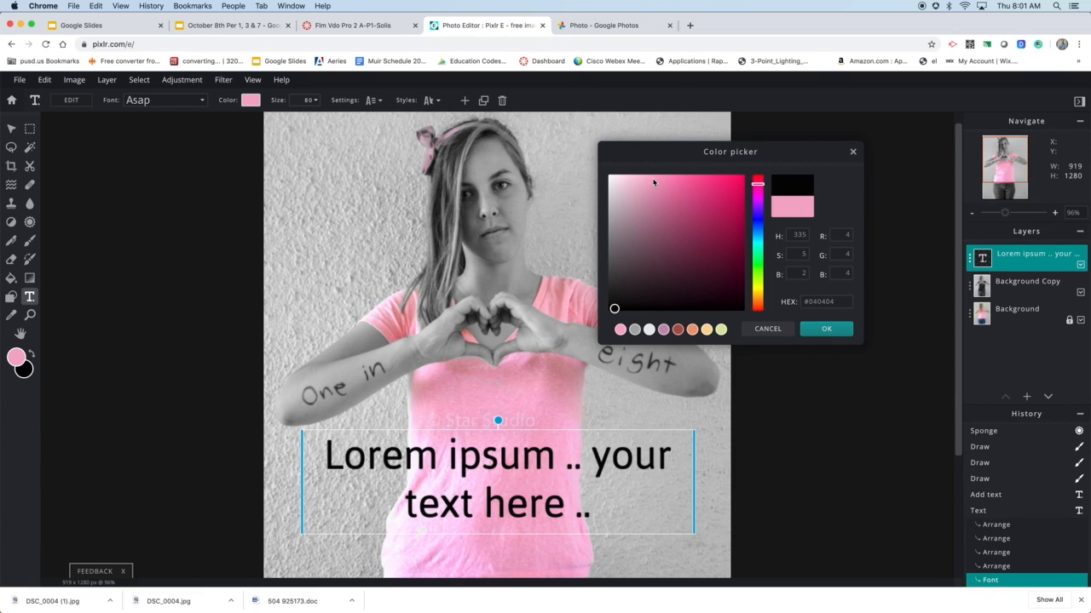
left_click(561, 288)
left_click(562, 282)
left_click(525, 282)
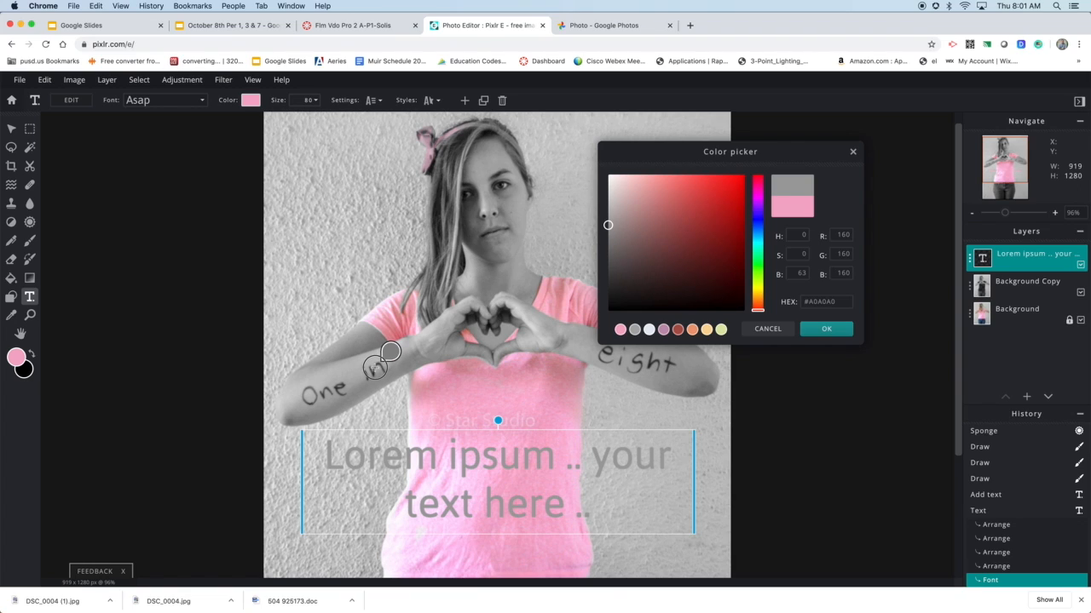
left_click(375, 367)
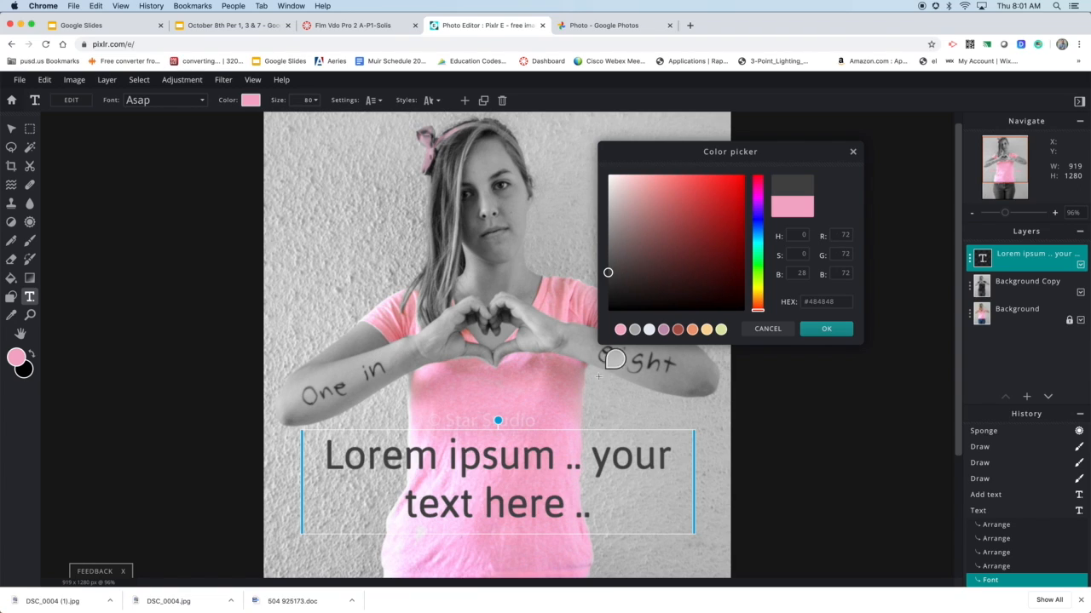
left_click(826, 328)
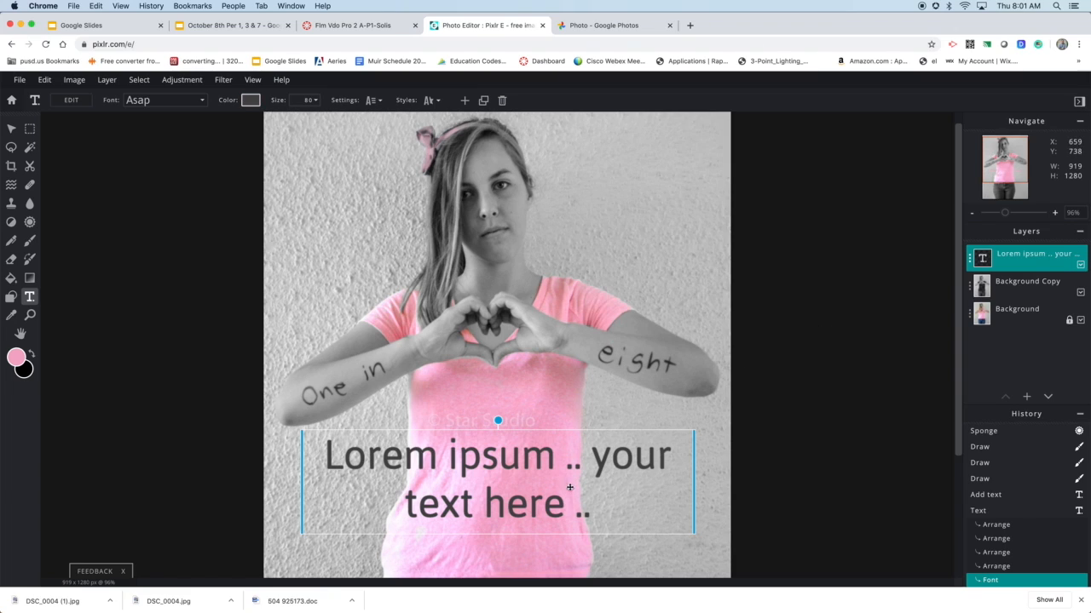
Replace the placeholder text with "Checked Checked Today!"
double_click(494, 460)
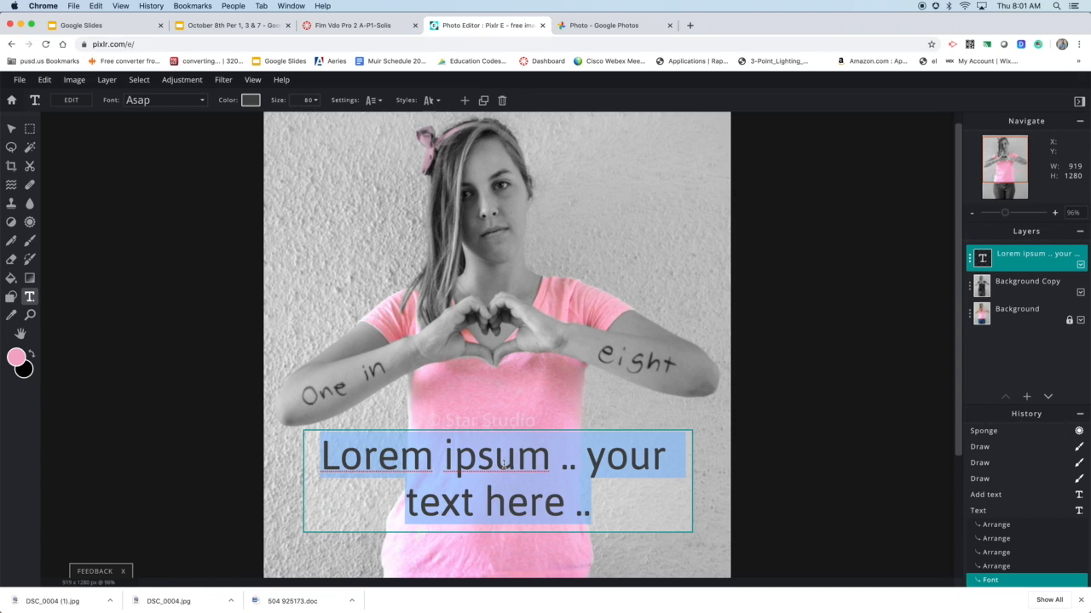
type("Che")
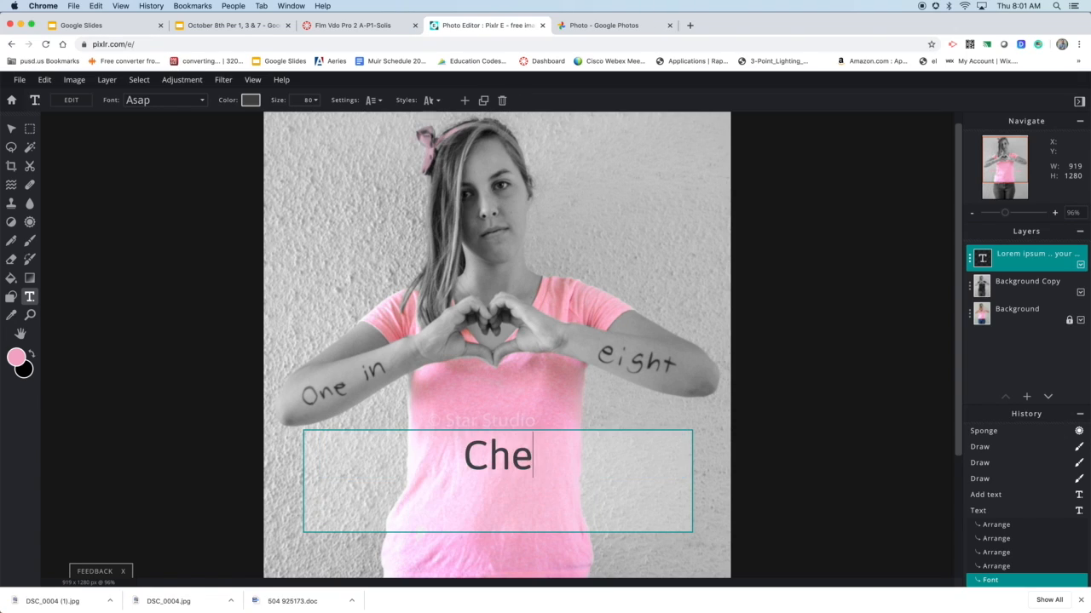
type("cked Checkd")
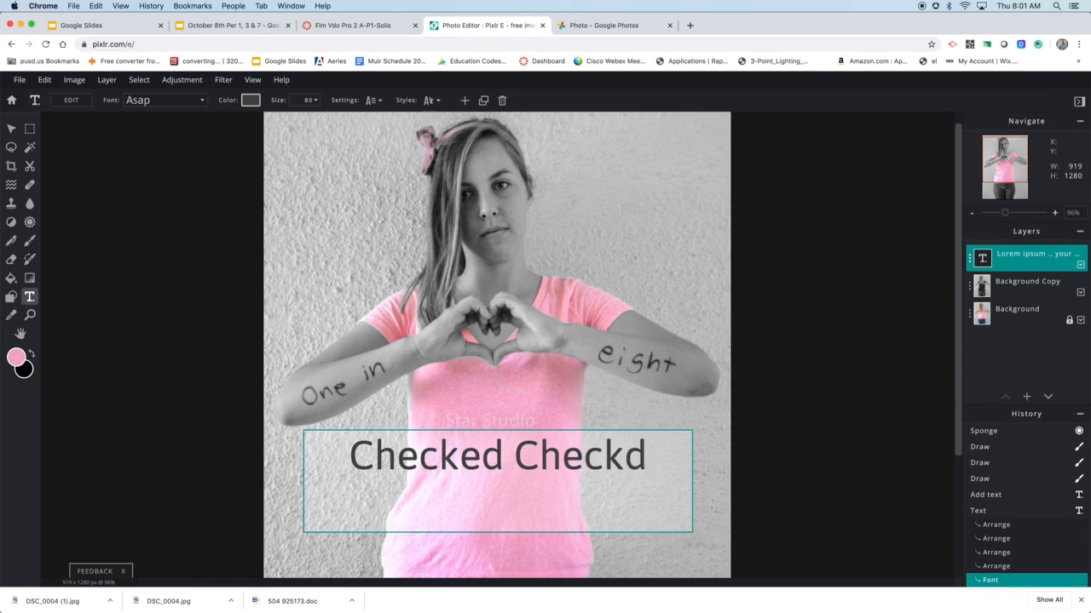
key("BackSpace")
type("ed ")
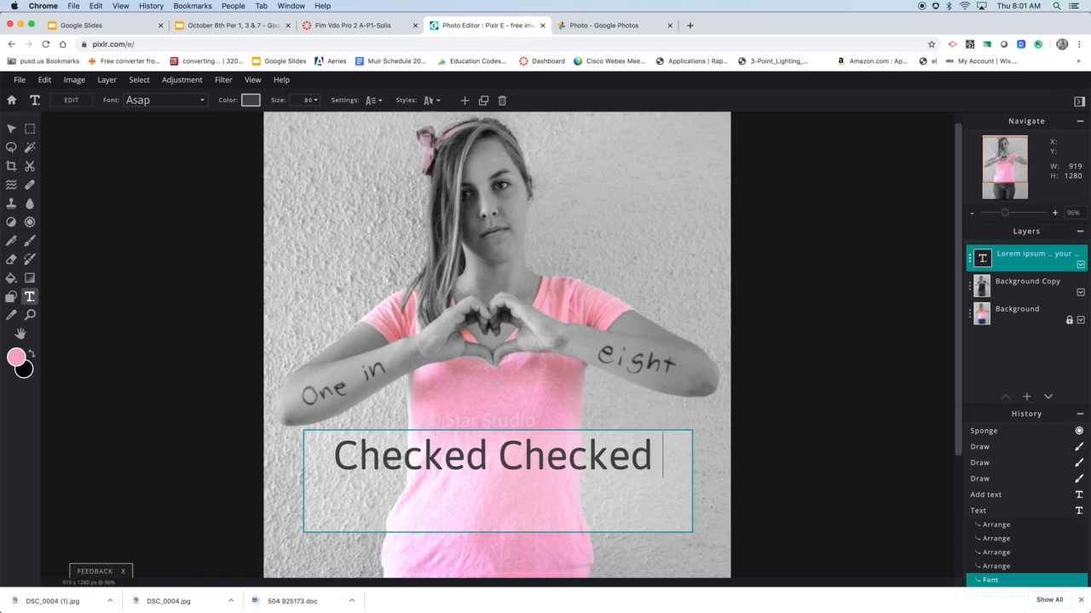
type("Today!")
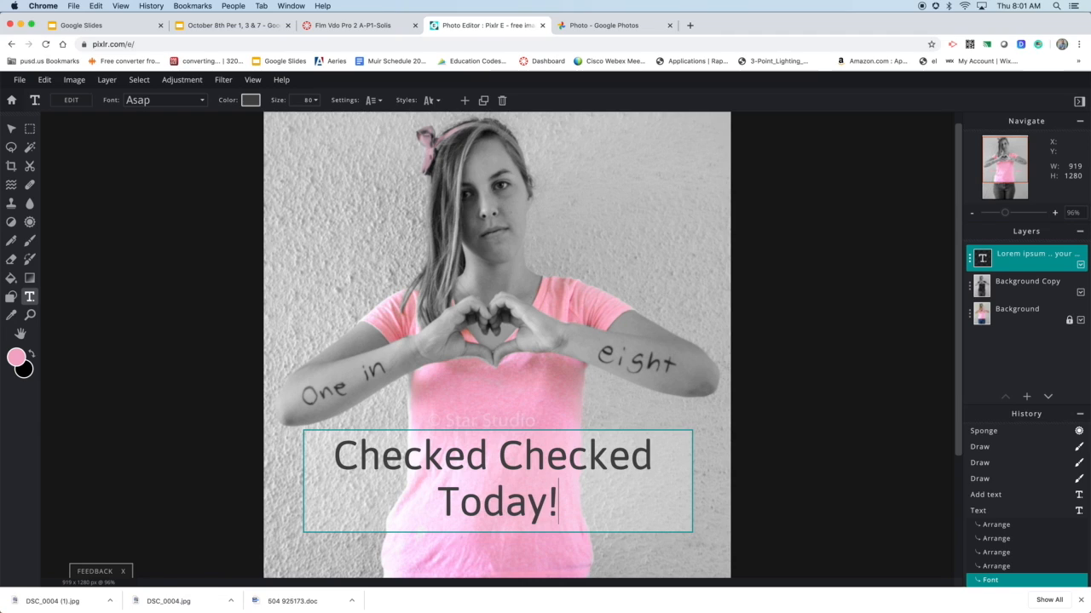
left_click(299, 471)
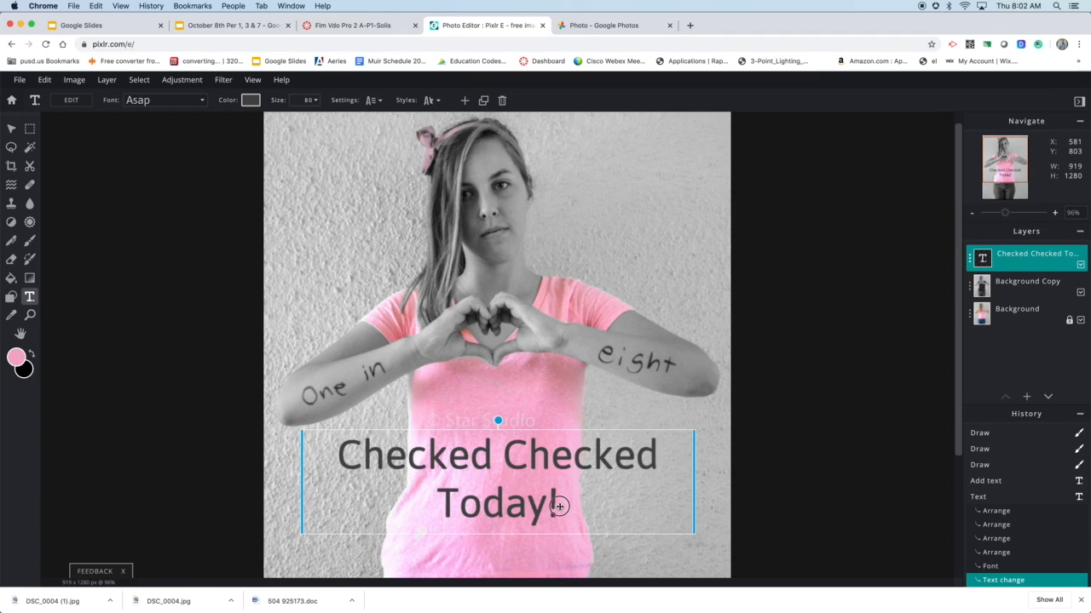
Reduce the caption's font size to 59 and move it slightly lower on the shirt
left_click_drag(511, 497, 332, 458)
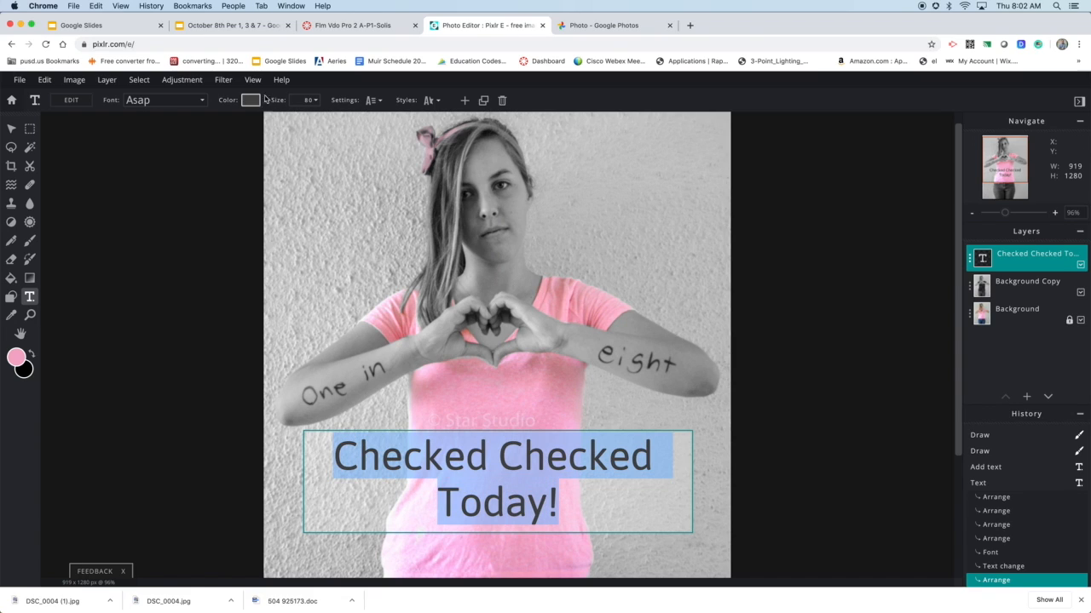
left_click(307, 101)
left_click(315, 100)
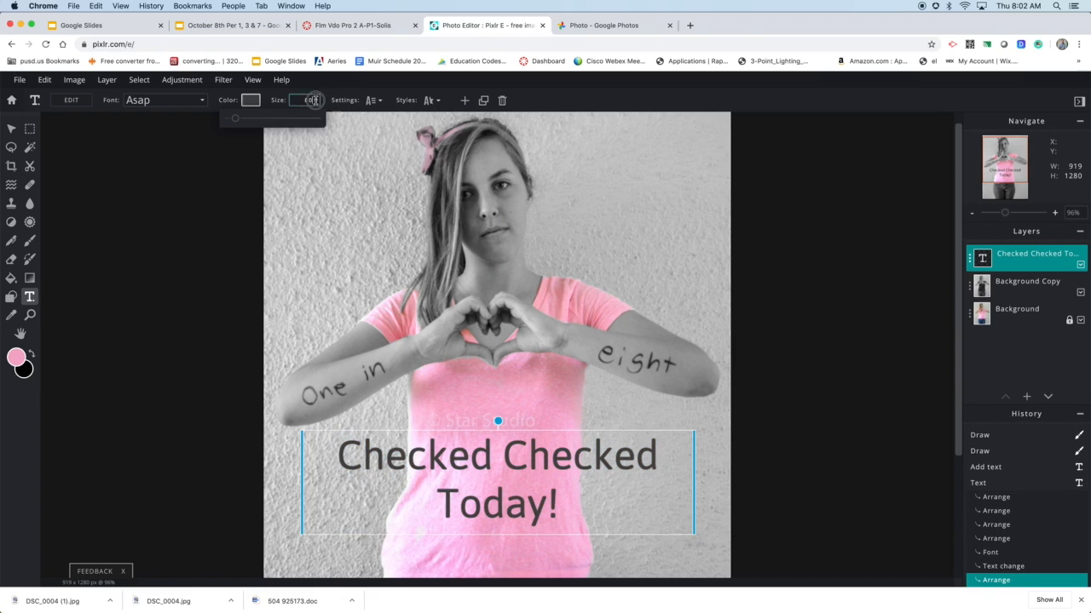
left_click_drag(235, 119, 234, 119)
left_click_drag(558, 434, 566, 472)
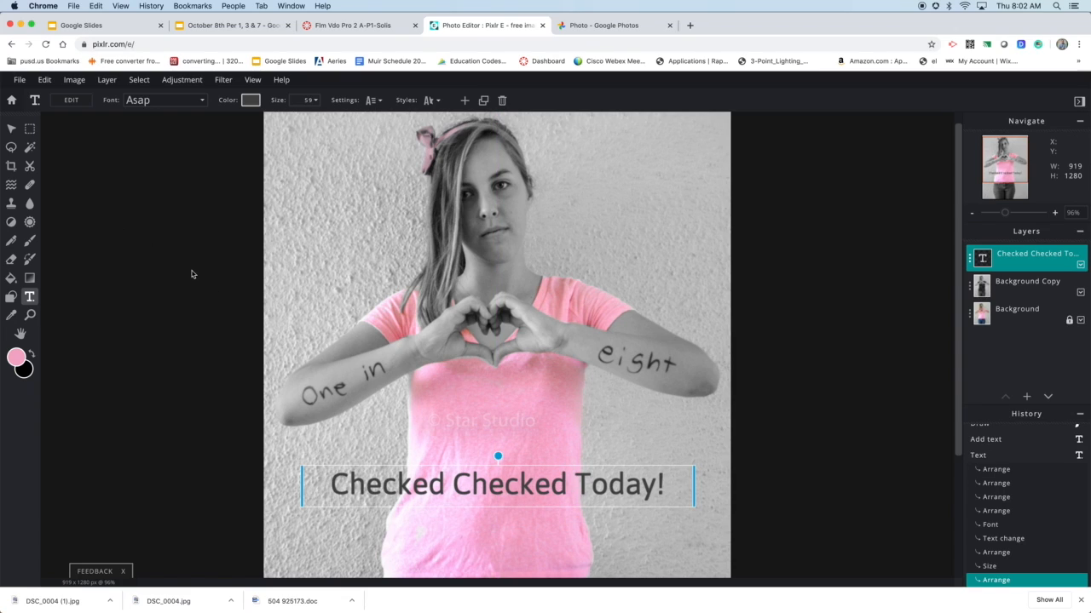
left_click(200, 100)
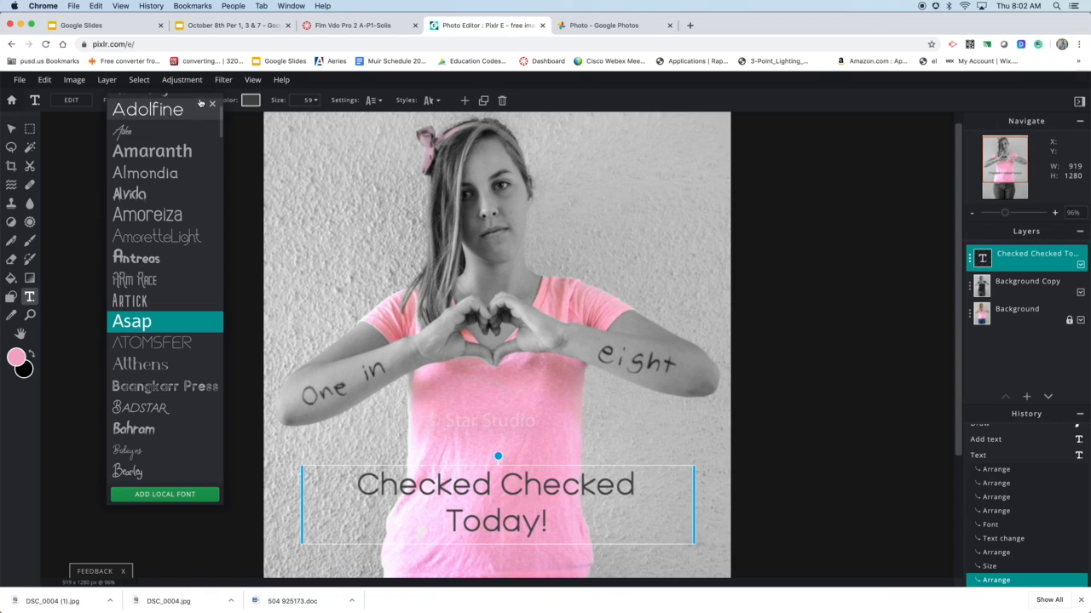
scroll(175, 311, "up", 3)
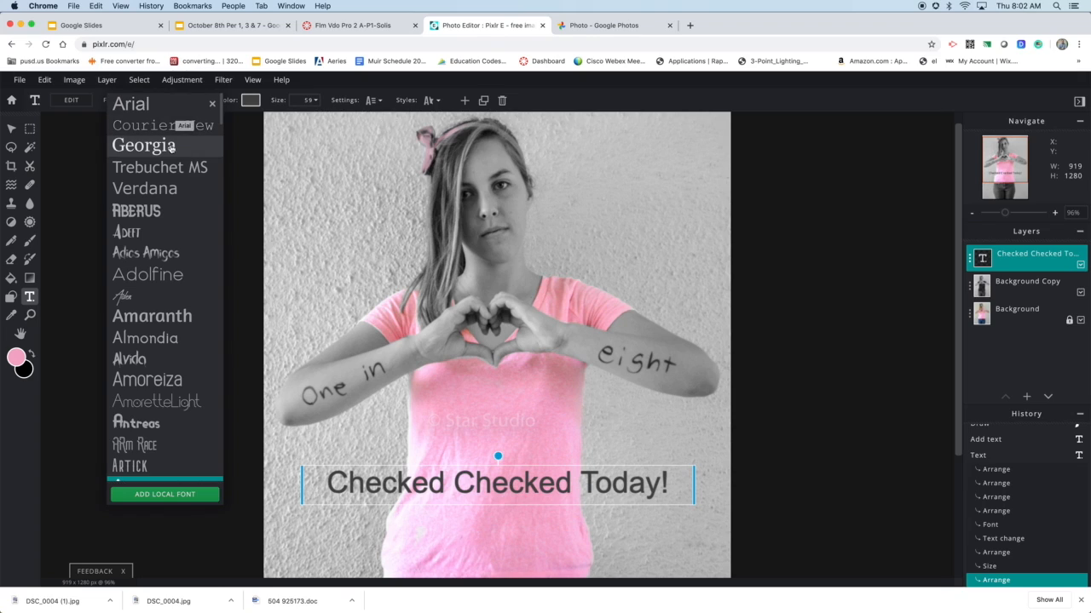
left_click(440, 108)
Try the Shadow and Outline styles on the caption, switching each off again
left_click(432, 100)
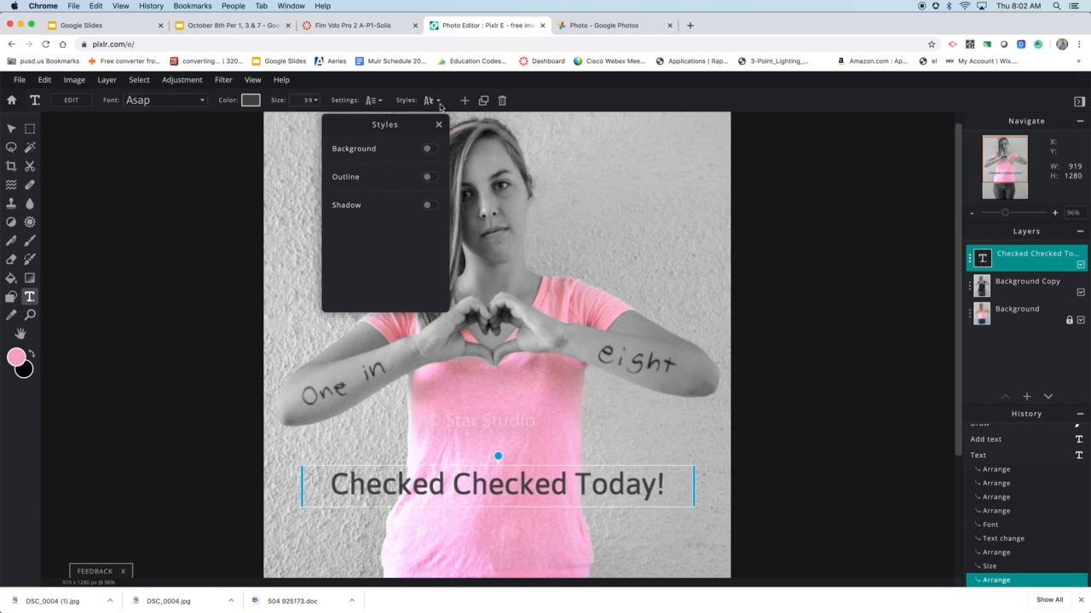
left_click(428, 206)
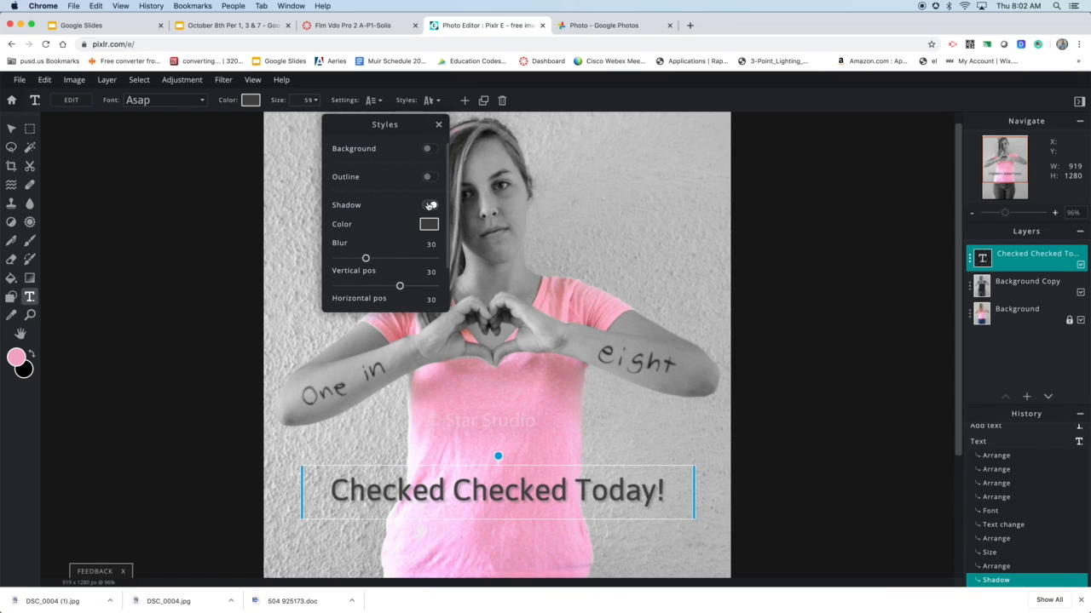
left_click(430, 205)
left_click(430, 205)
left_click(430, 178)
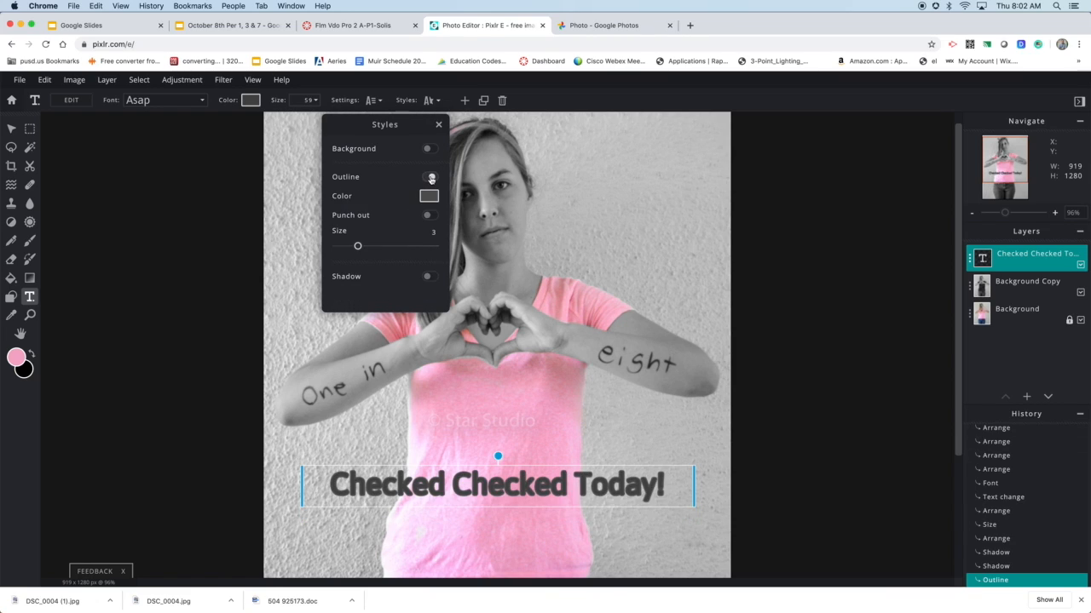
left_click(428, 178)
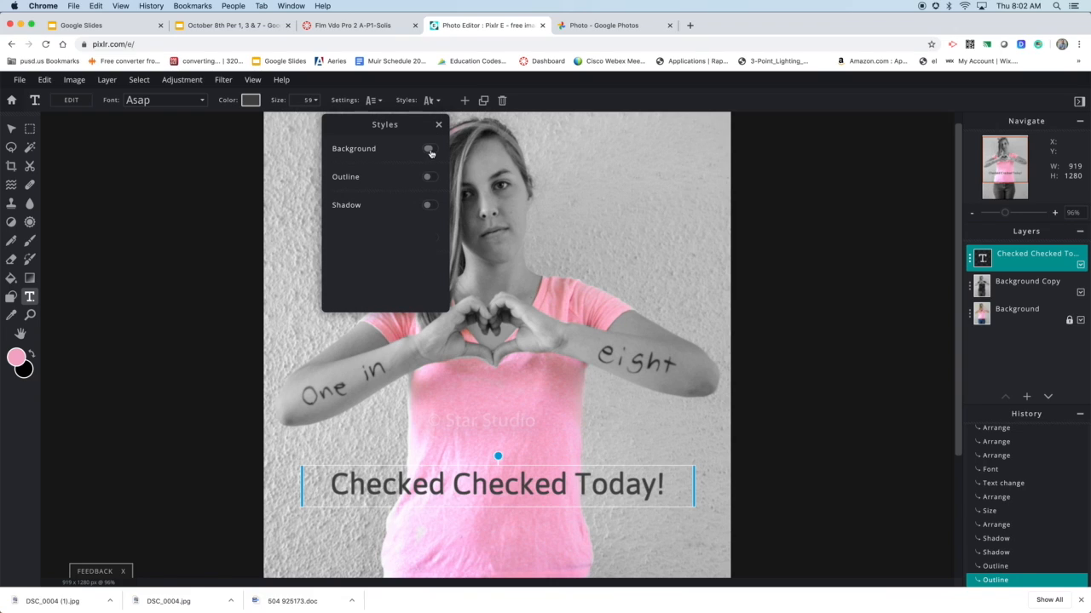
Try a full Background style on the caption in shirt pink #F4AFC9, then switch it off again
left_click(430, 150)
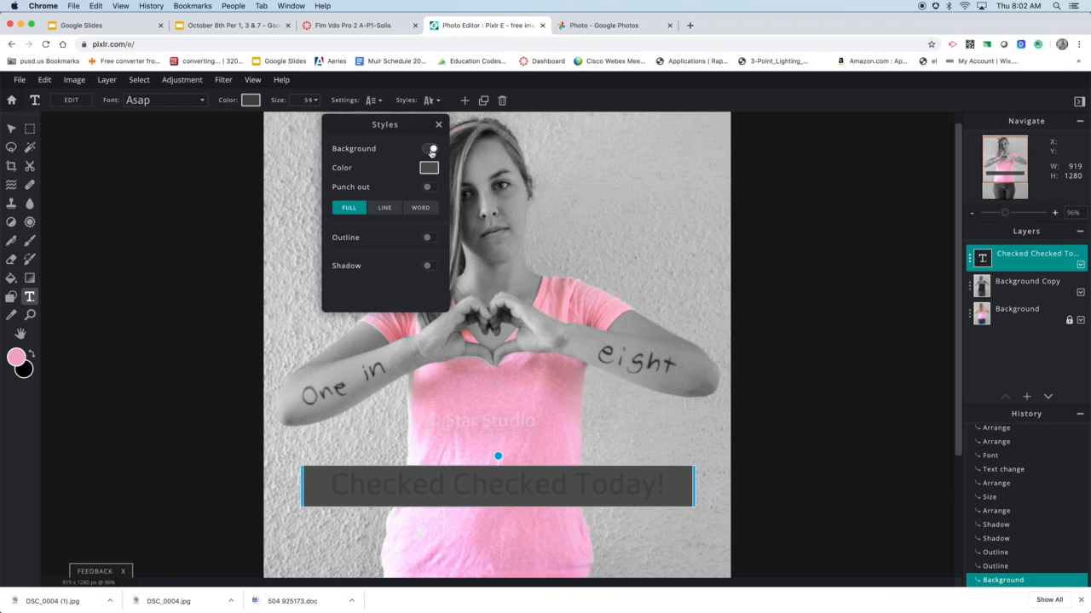
left_click(427, 168)
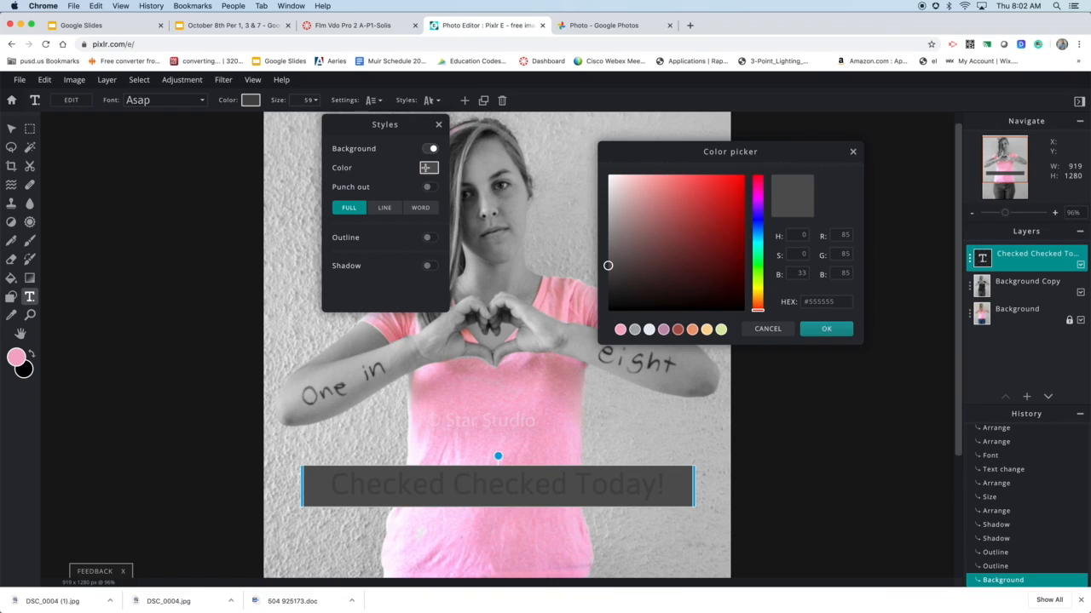
left_click(540, 371)
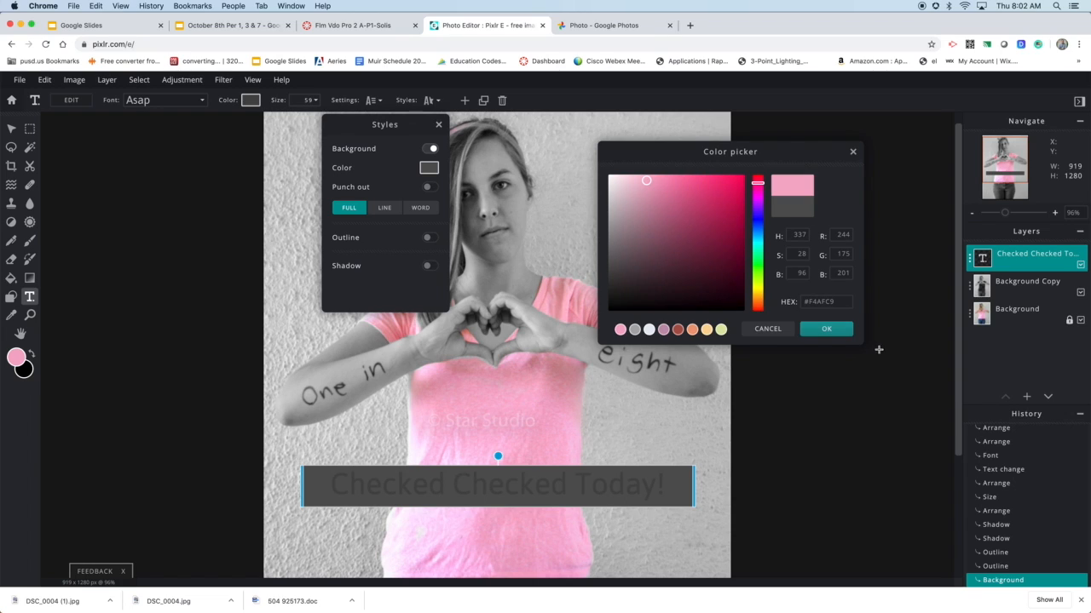
left_click(837, 330)
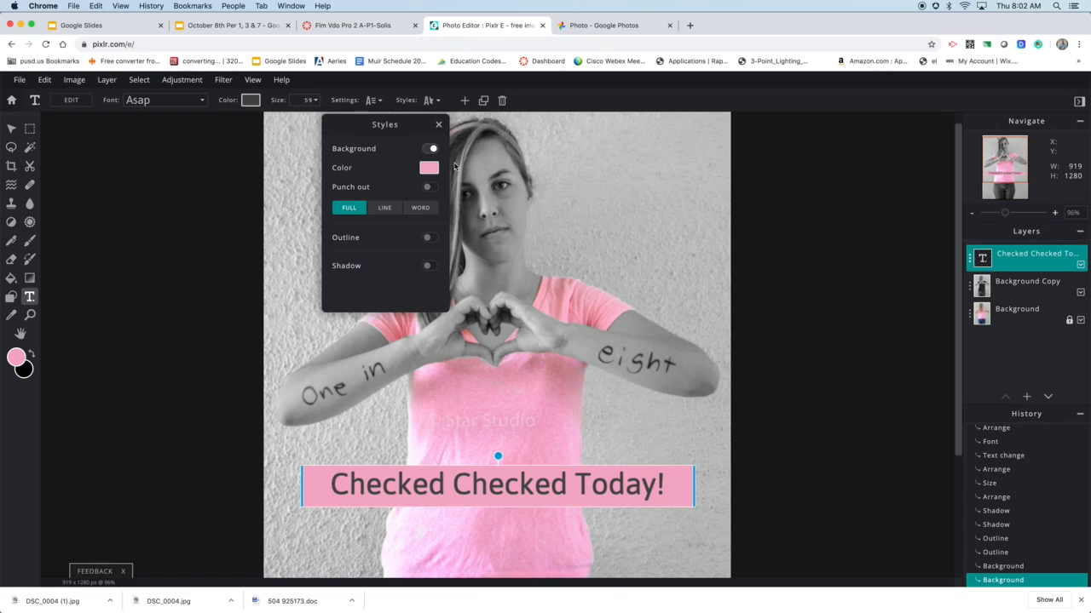
left_click(432, 149)
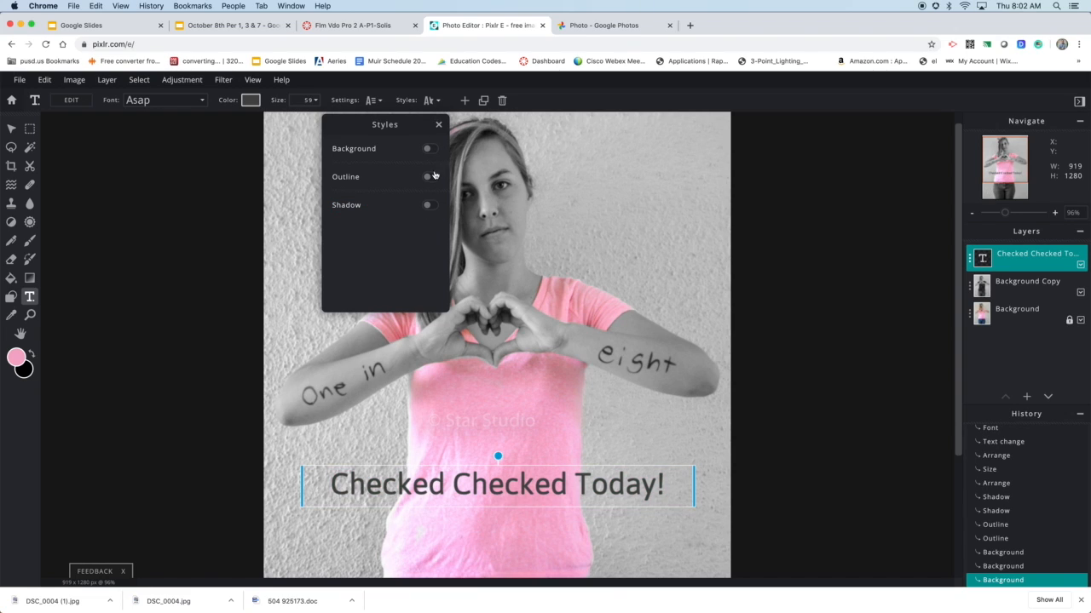
left_click(439, 125)
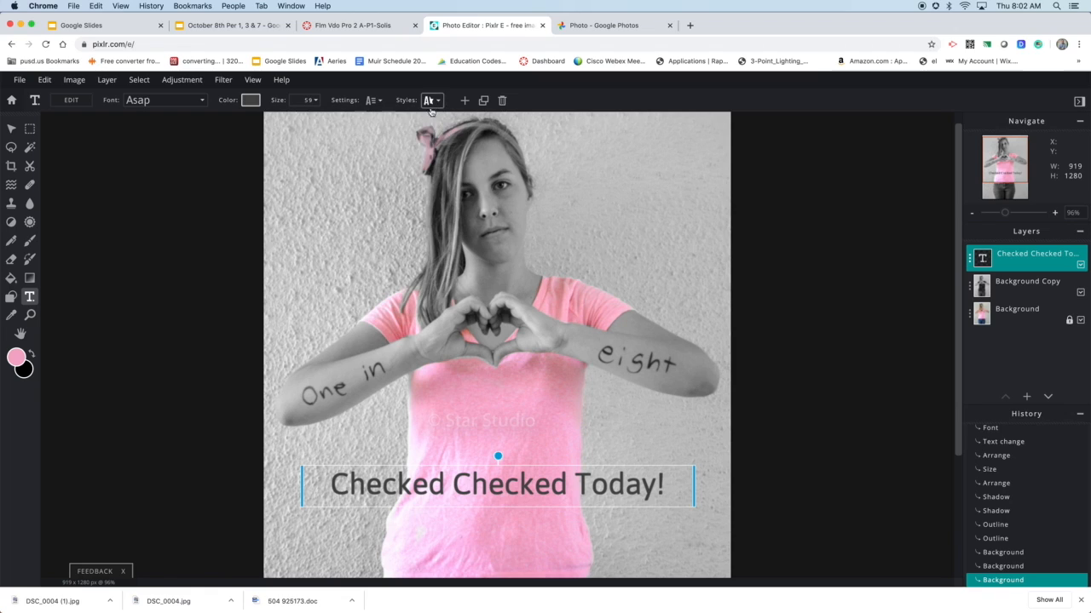
Make the "Checked Checked Today!" caption bold and deselect it
left_click(375, 100)
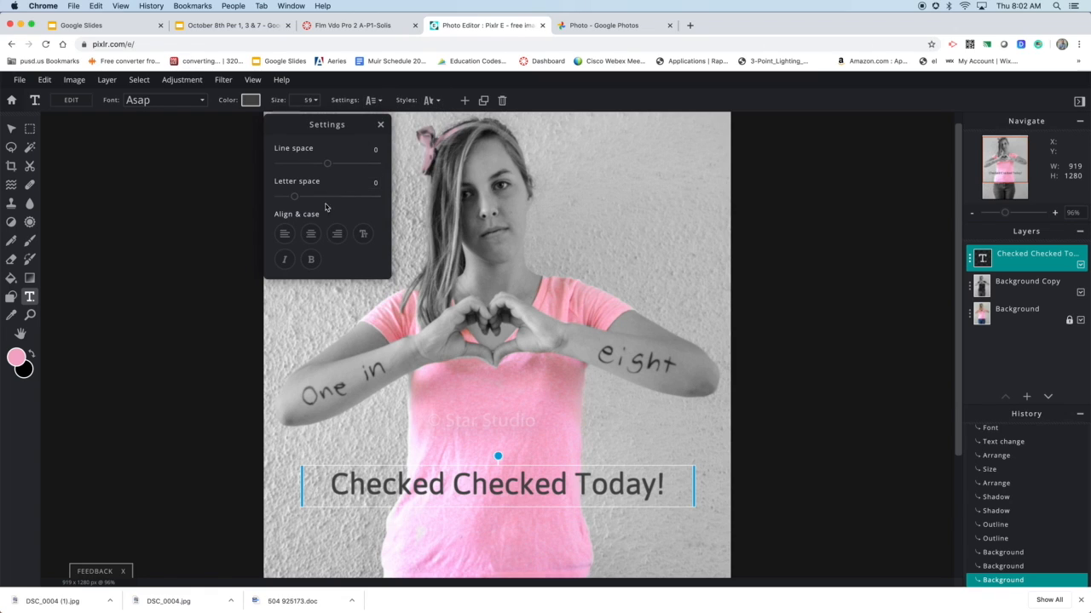
left_click(311, 259)
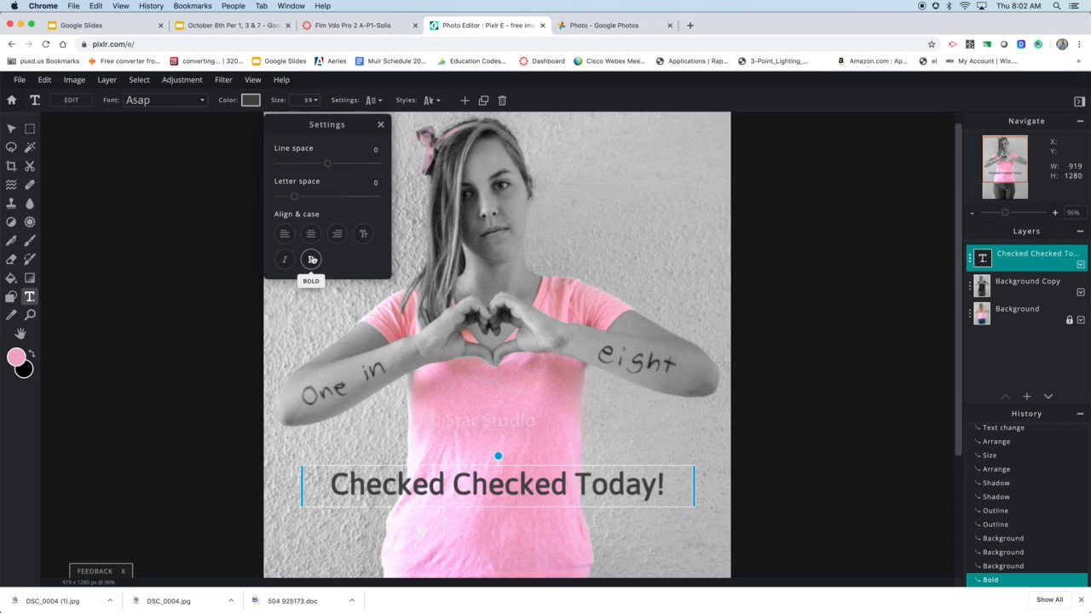
left_click(380, 124)
left_click(758, 252)
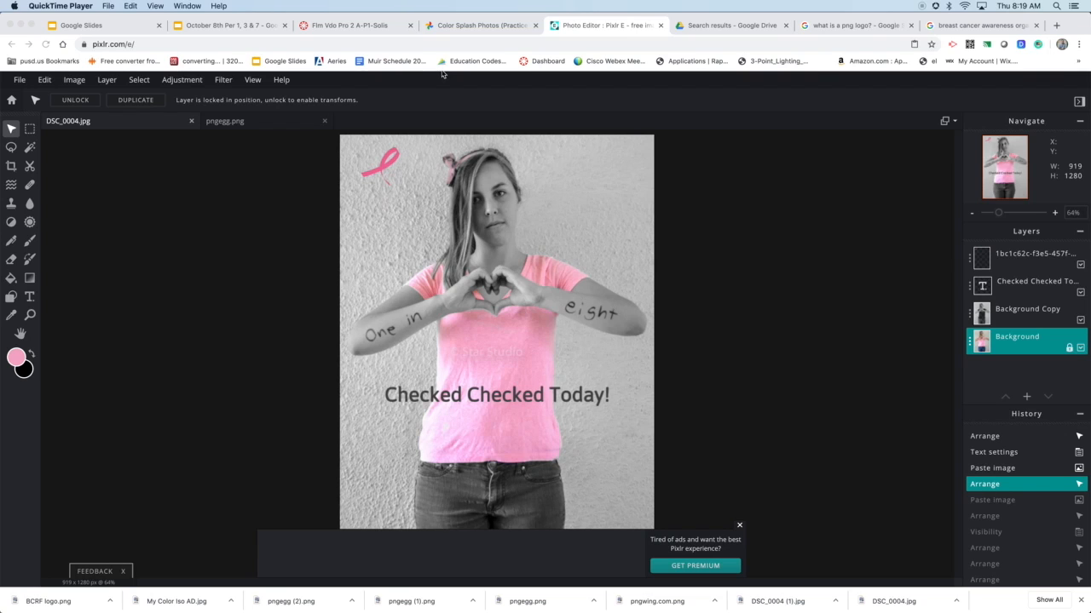
Hide the layer with the pink ribbon on the wall beside the woman's head
left_click(393, 167)
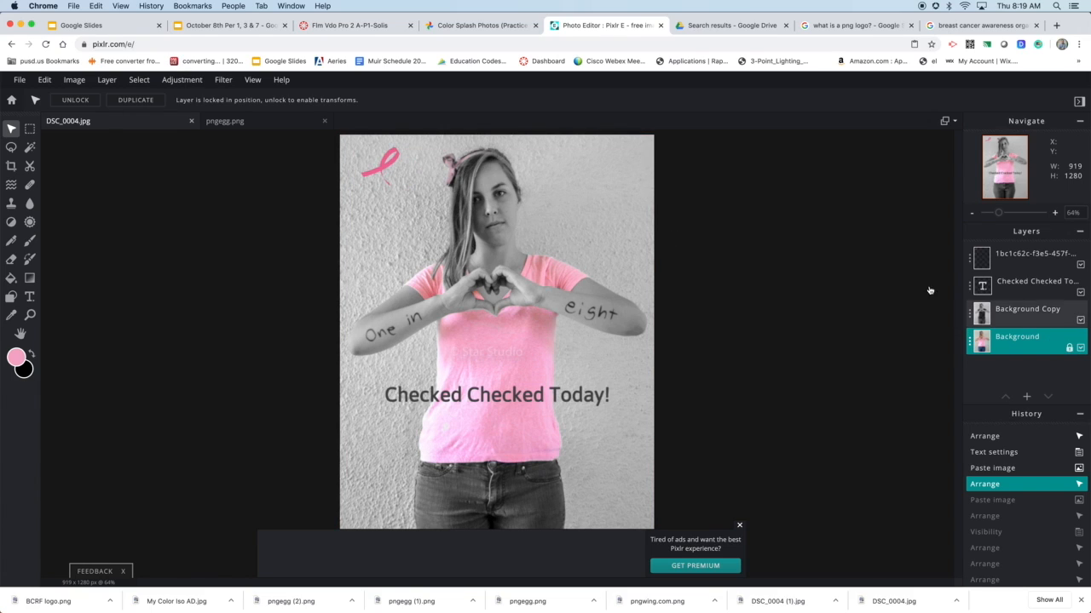
left_click(1079, 266)
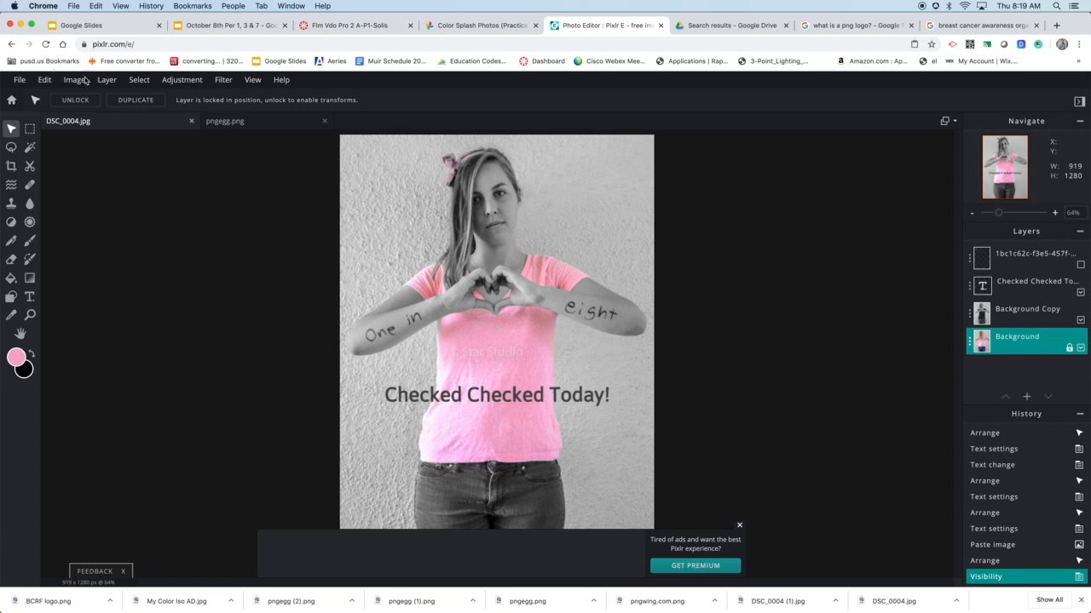
Open the image BCRF logo.png from the Downloads folder
left_click(20, 79)
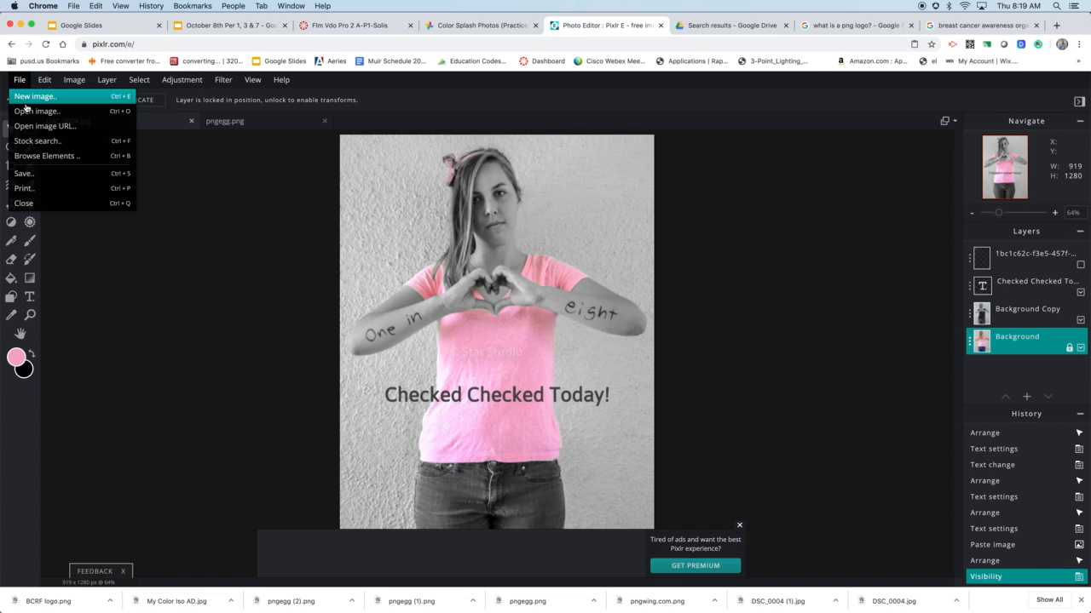
left_click(30, 109)
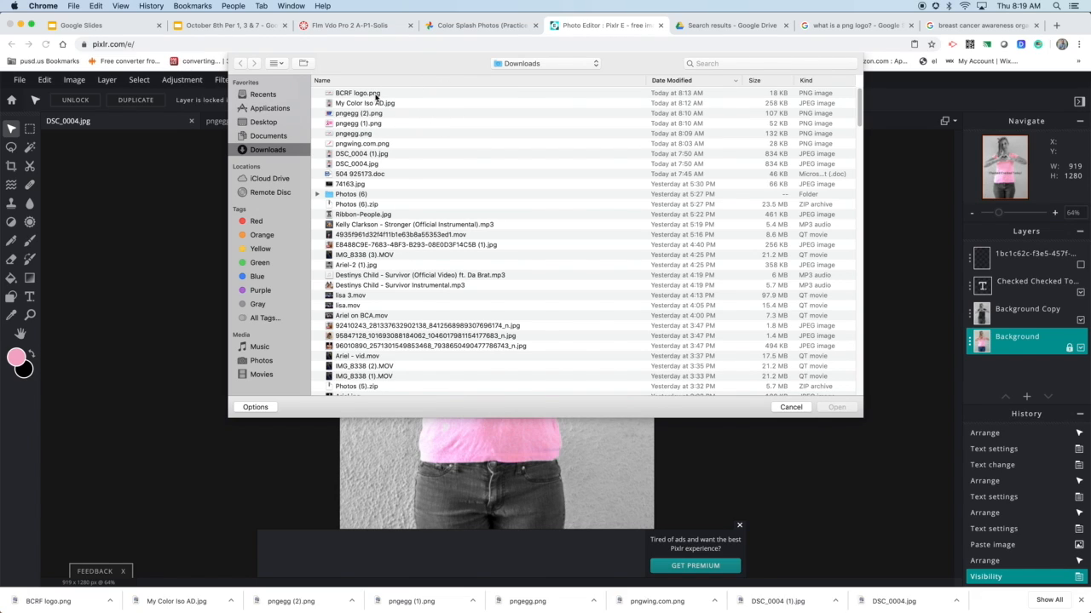
left_click(374, 93)
left_click(836, 406)
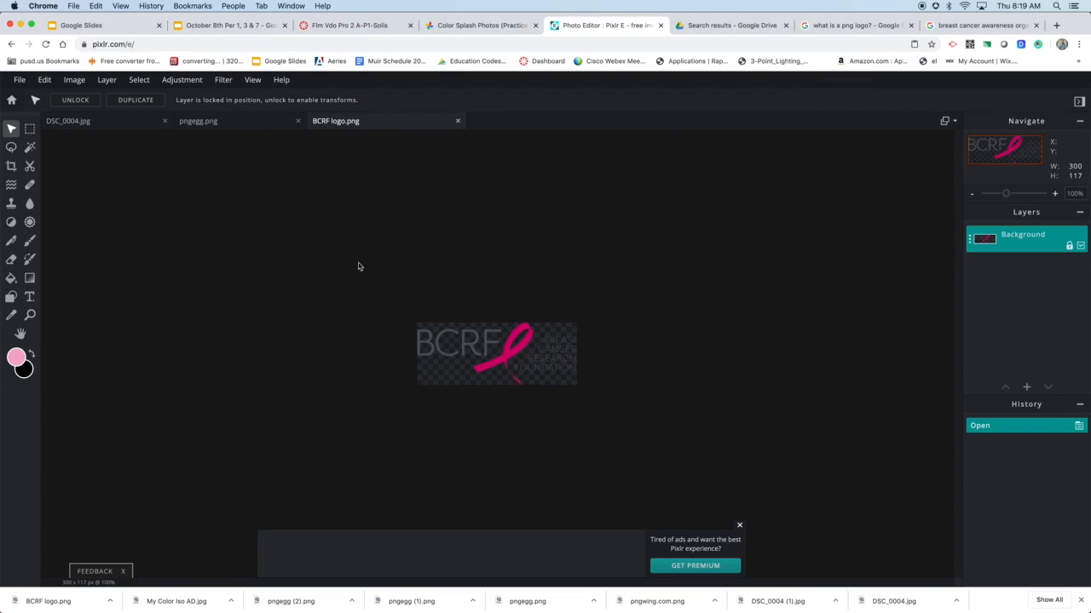
Copy the entire BCRF logo image and paste it into DSC_0004.jpg
left_click(45, 80)
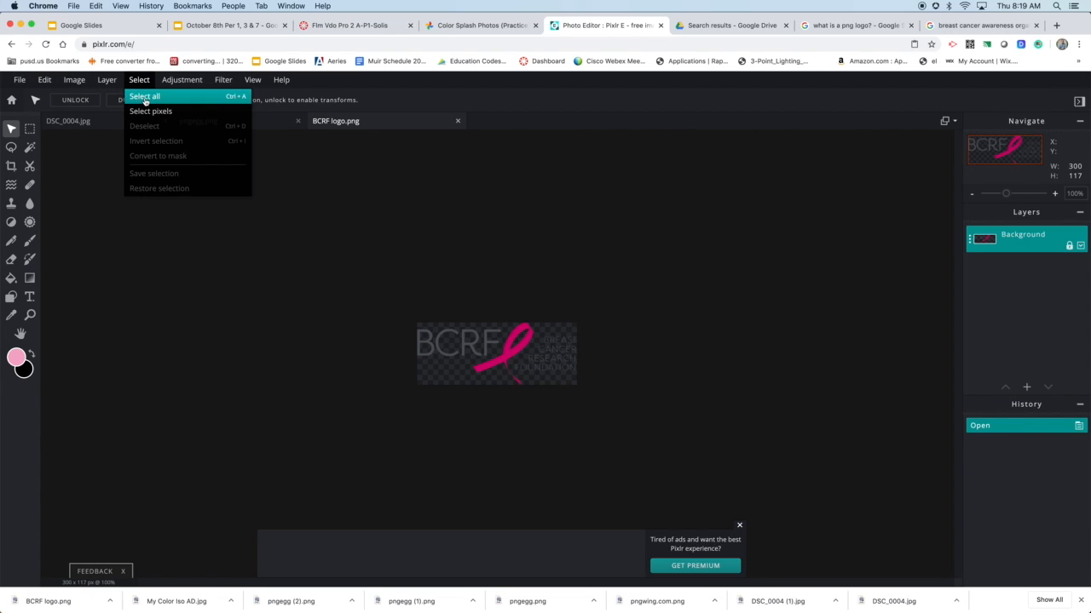
left_click(145, 97)
left_click(45, 81)
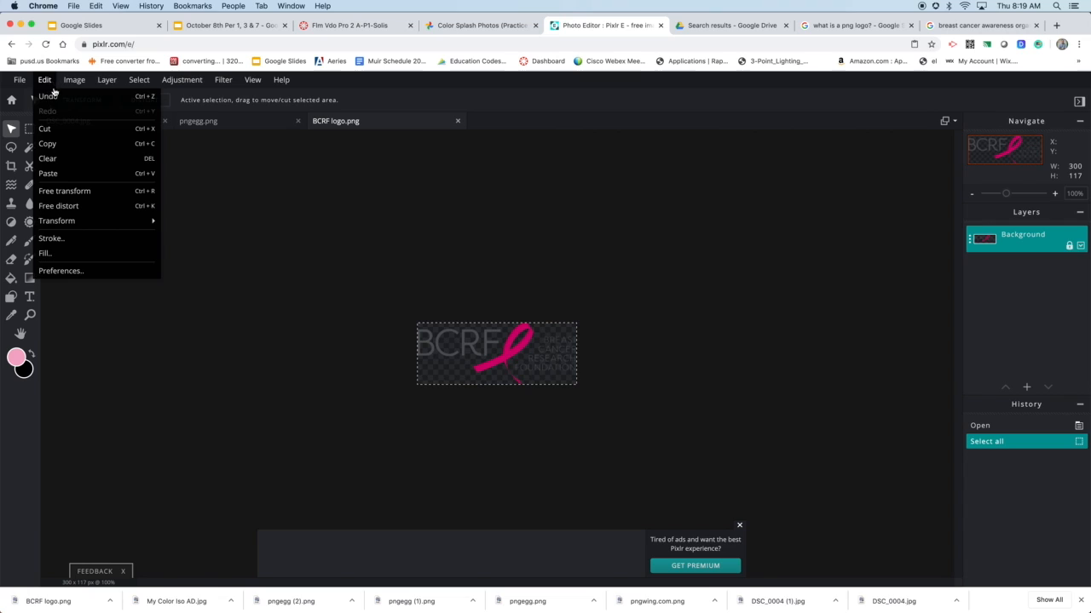
left_click(48, 144)
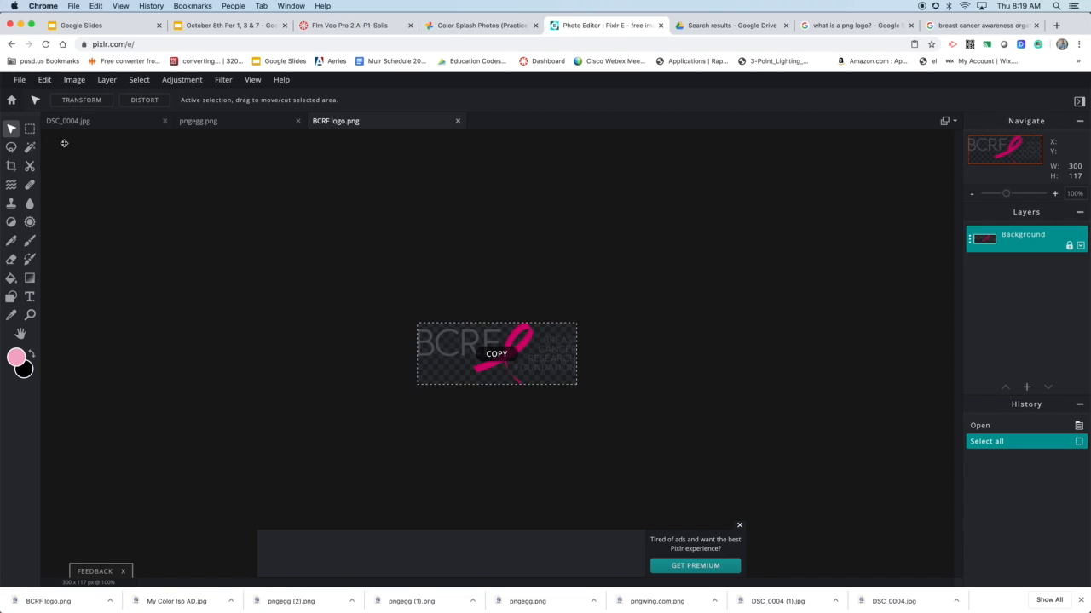
left_click(124, 123)
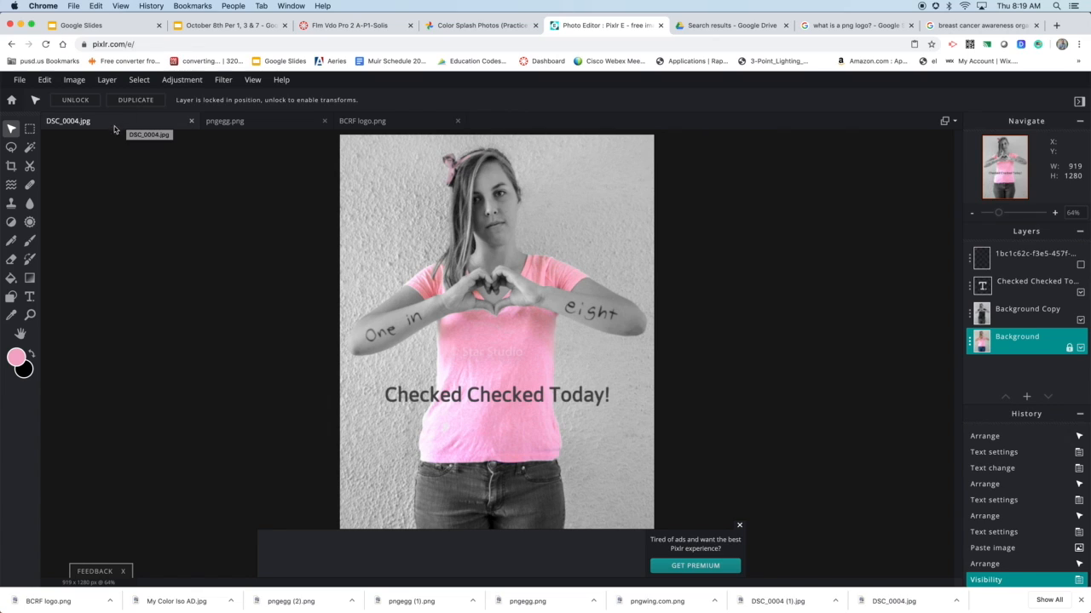
left_click(44, 79)
left_click(76, 175)
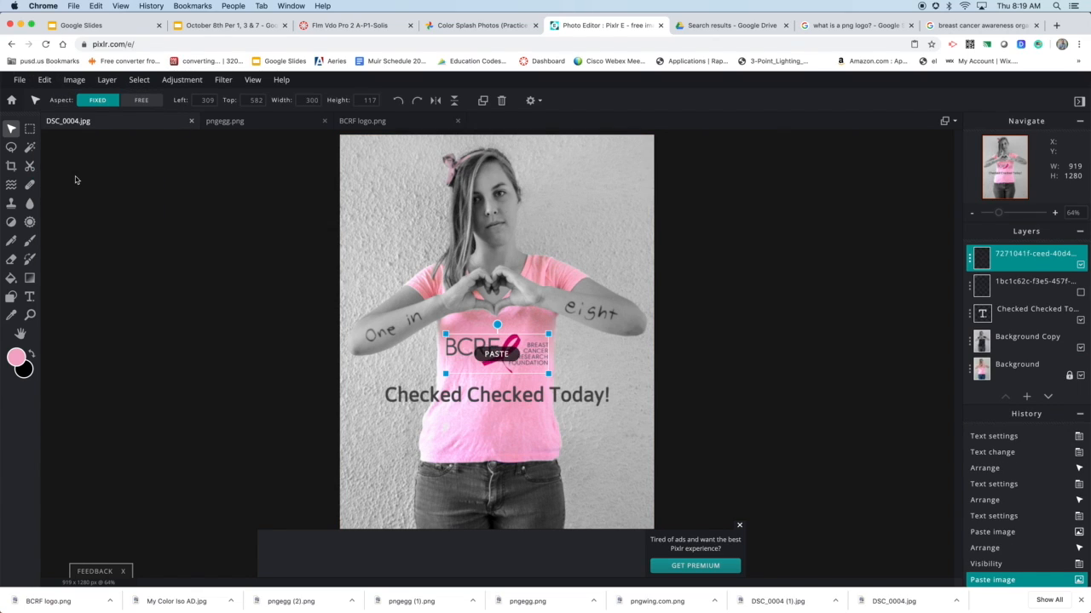
Centre the BCRF logo on the shirt below the caption, moving the caption up slightly and the logo to about 775 px from the top
left_click_drag(487, 354, 484, 431)
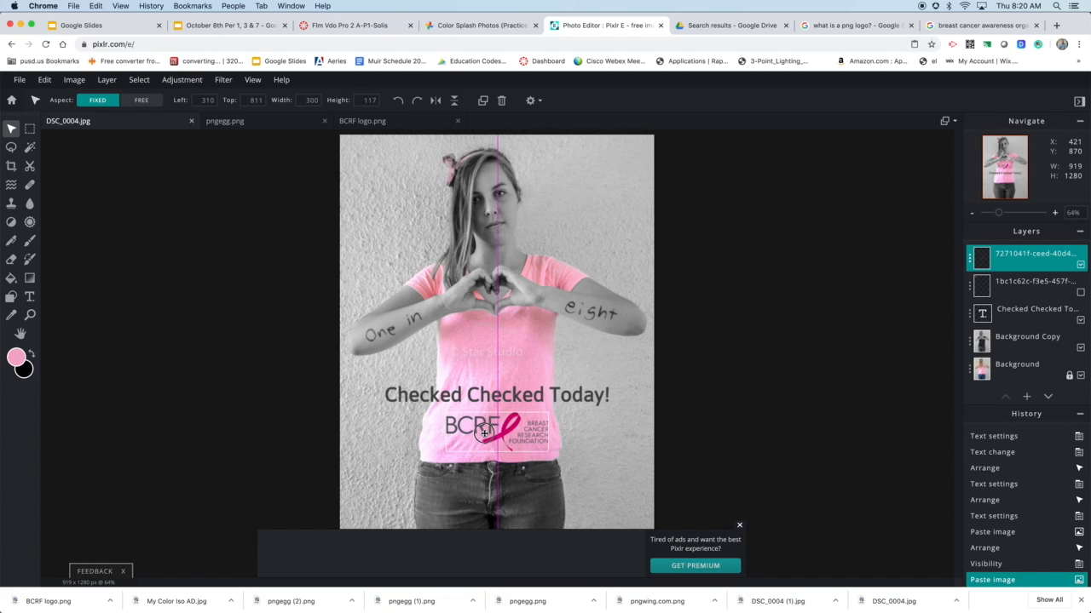
left_click_drag(530, 397, 533, 373)
left_click(516, 415)
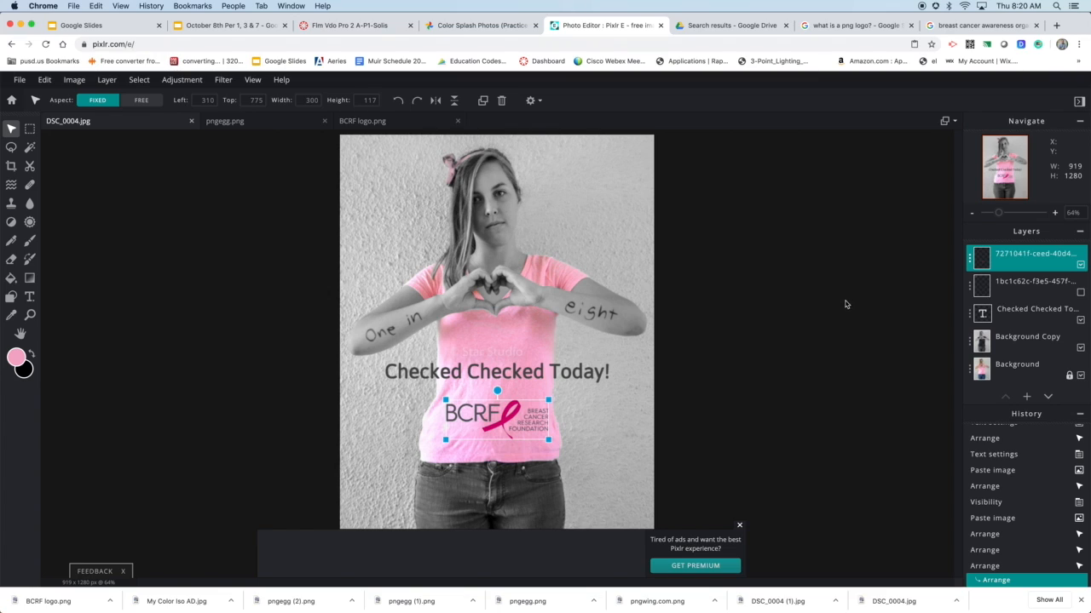
left_click(212, 202)
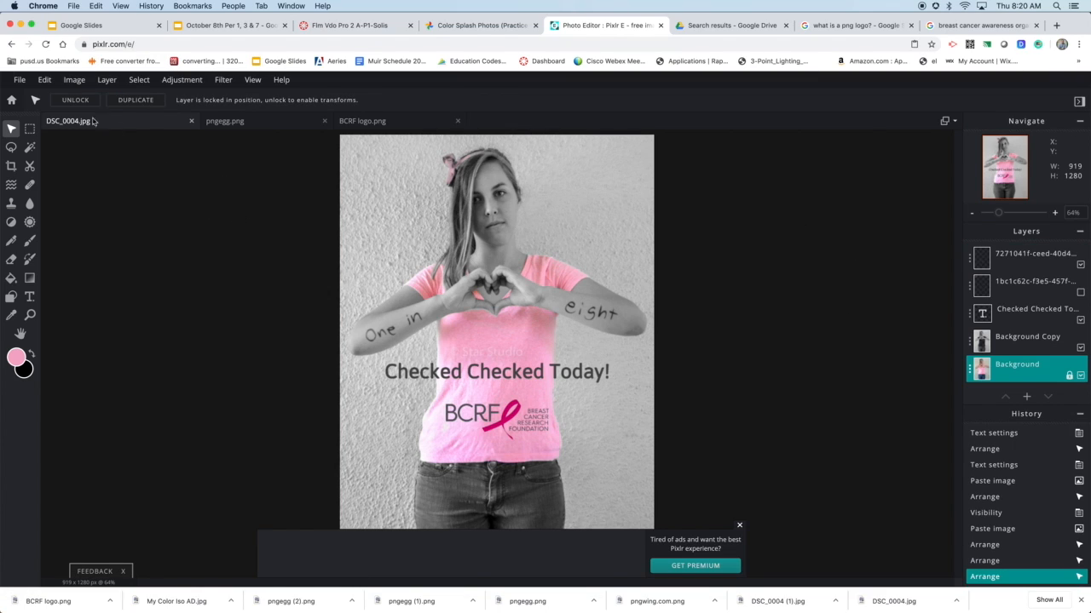
Save the picture as a JPG named "My Color Iso w/Logo" and download it
left_click(18, 80)
left_click(52, 179)
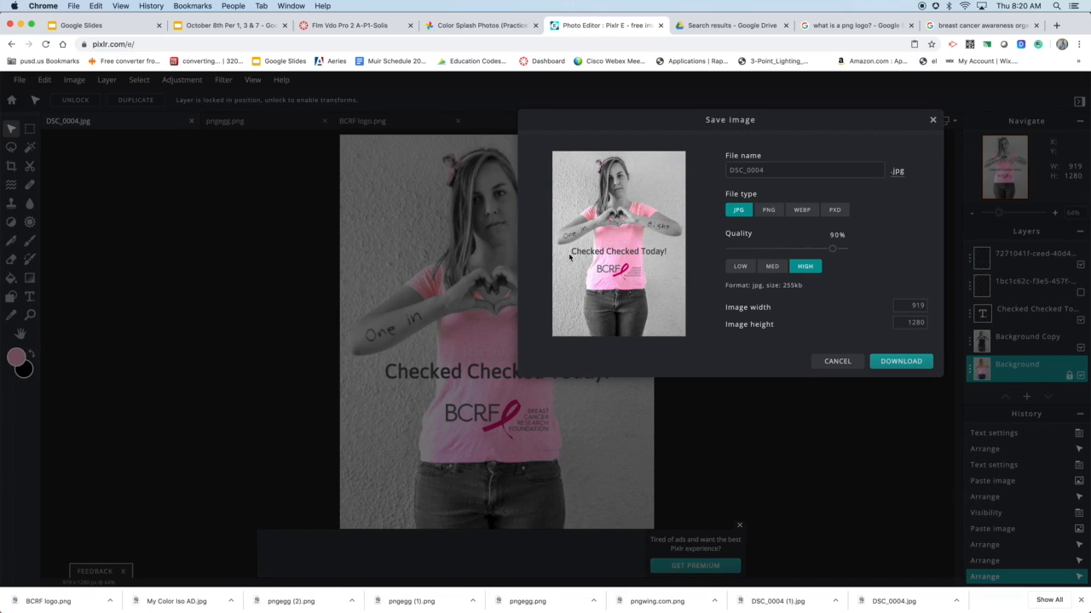
double_click(746, 170)
type("My Color Iso w/Logo")
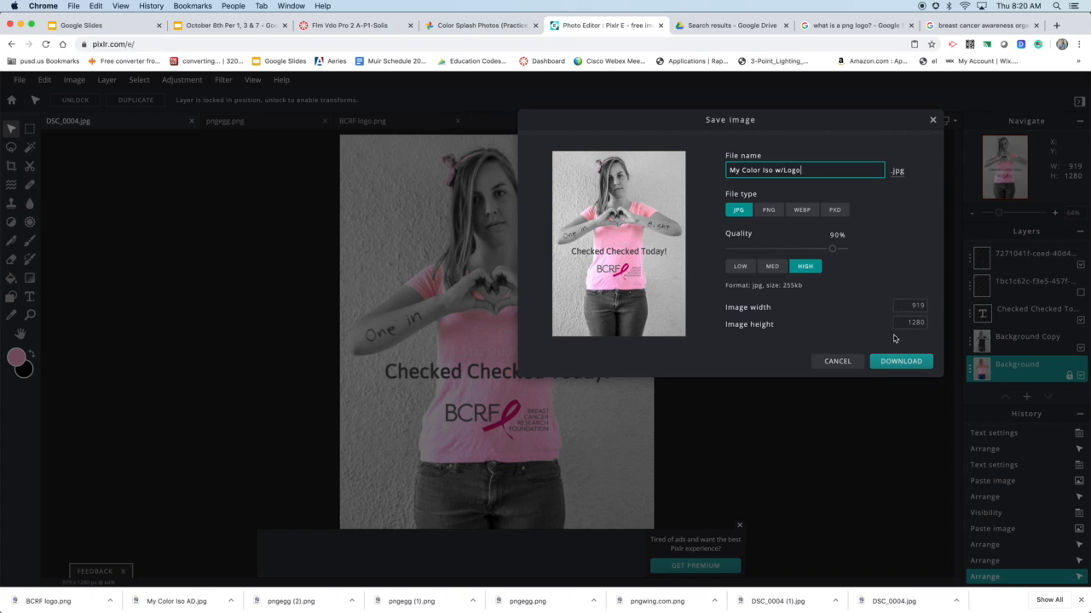
left_click(900, 363)
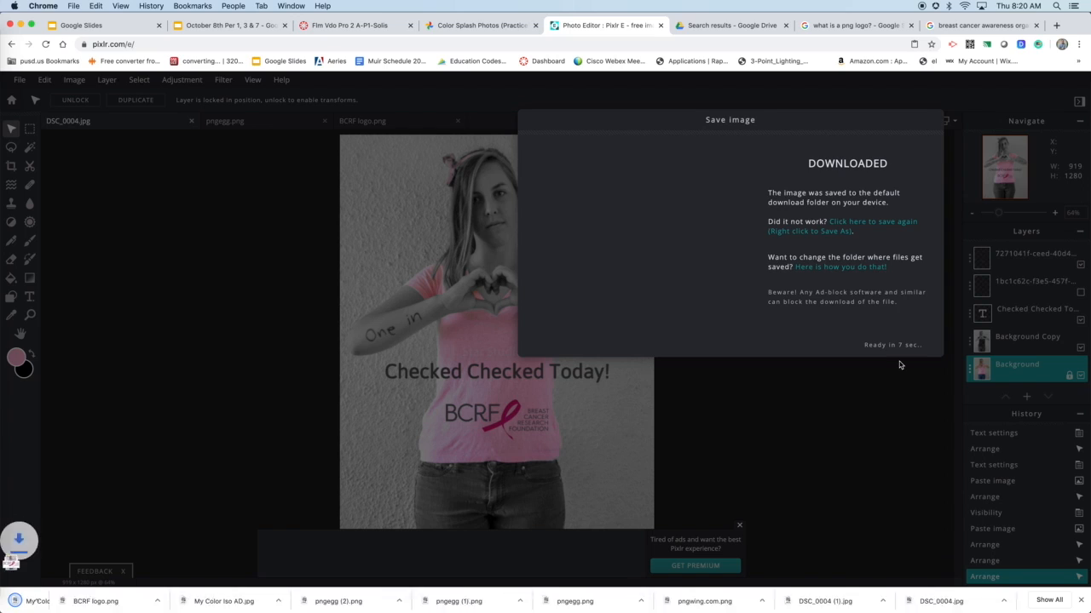